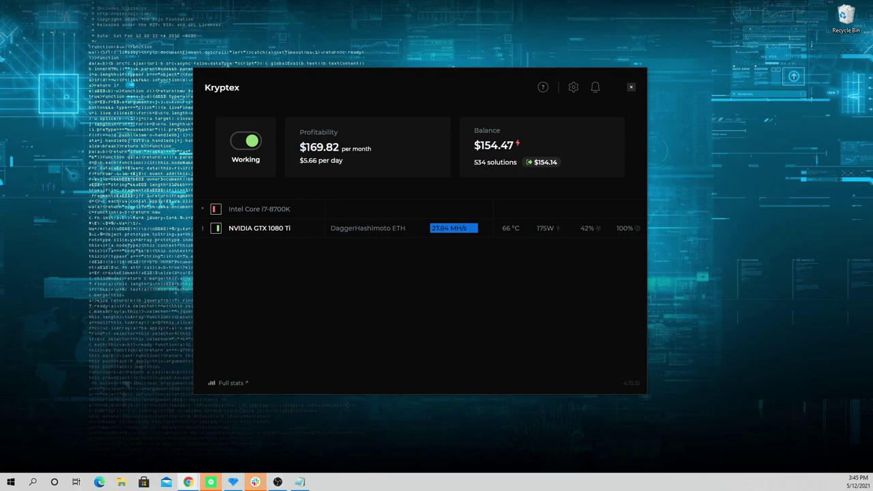
- Switch to Chrome and look through the Affiliate Automation Secrets page, finishing on the YouTube tab before minimizing the browser
left_click(188, 482)
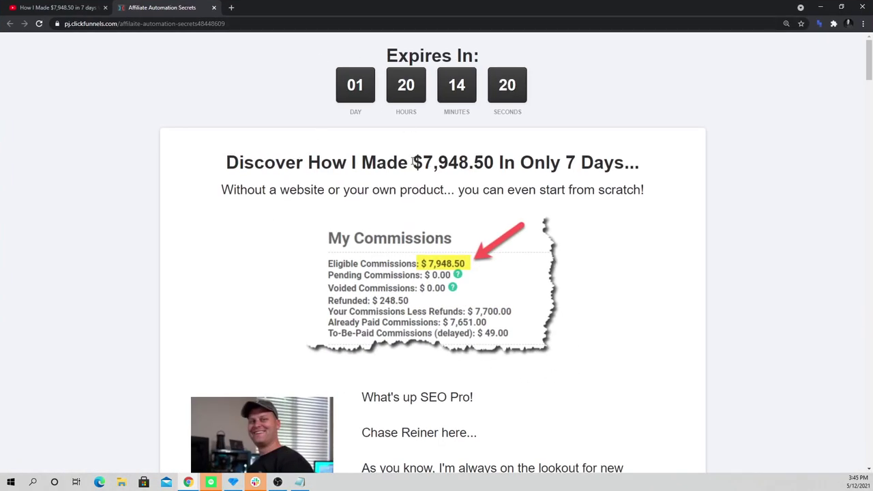
scroll(515, 166, "down", 3)
scroll(515, 166, "down", 8)
scroll(566, 167, "up", 10)
scroll(555, 184, "up", 1)
scroll(555, 184, "down", 20)
scroll(555, 183, "down", 11)
left_click_drag(871, 228, 826, 8)
left_click(65, 7)
left_click(823, 8)
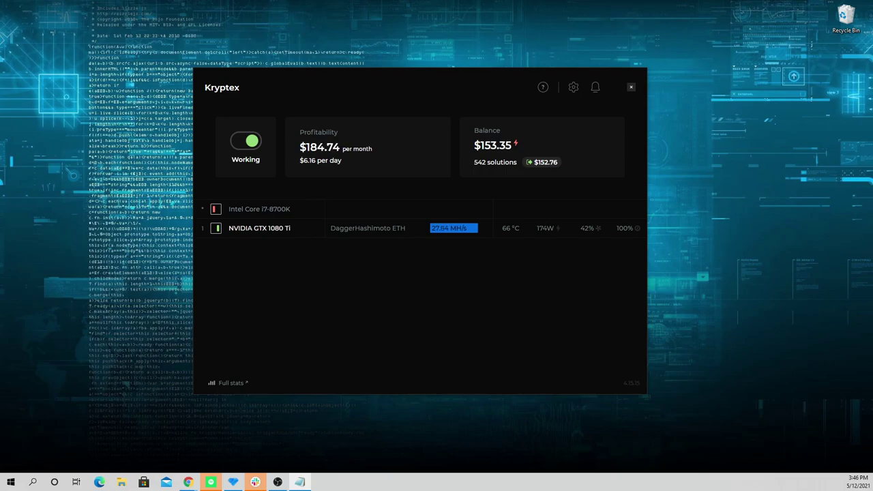
left_click_drag(423, 98, 408, 70)
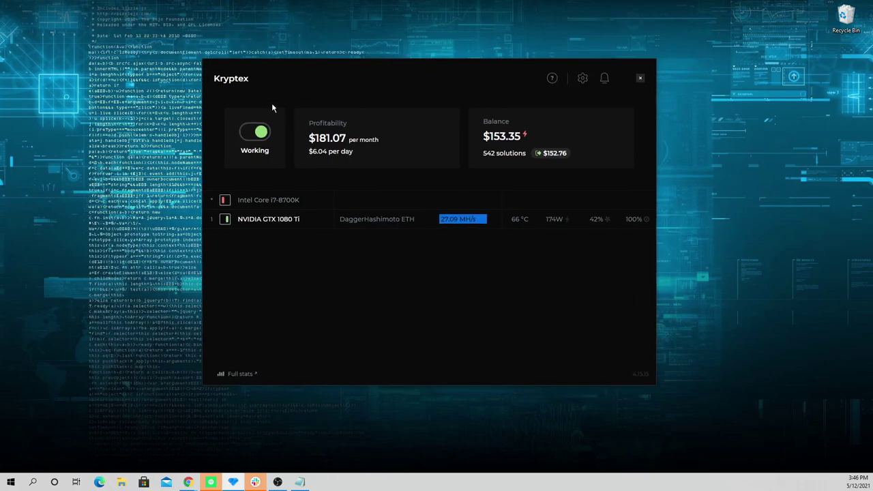
left_click_drag(282, 67, 275, 64)
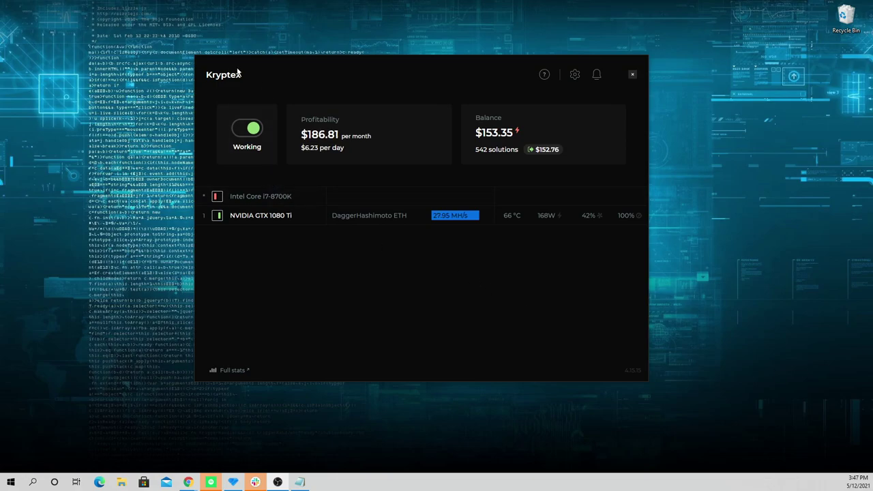
left_click_drag(235, 72, 244, 89)
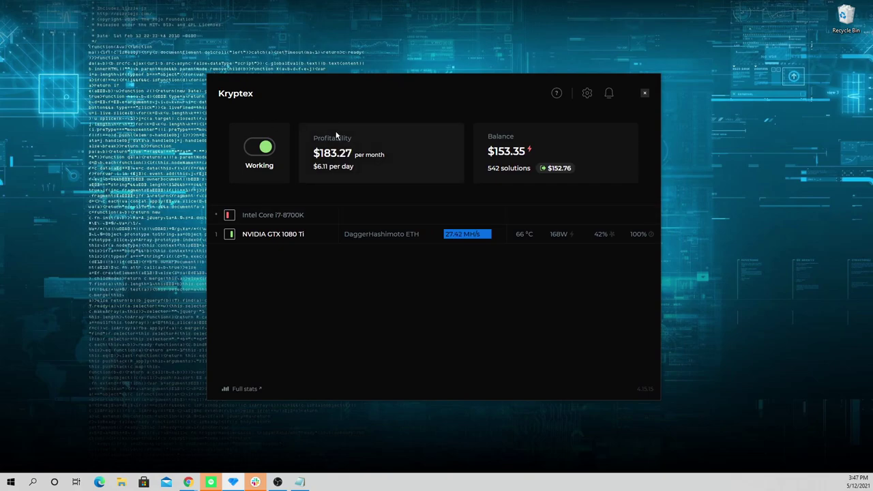
left_click_drag(327, 77, 309, 71)
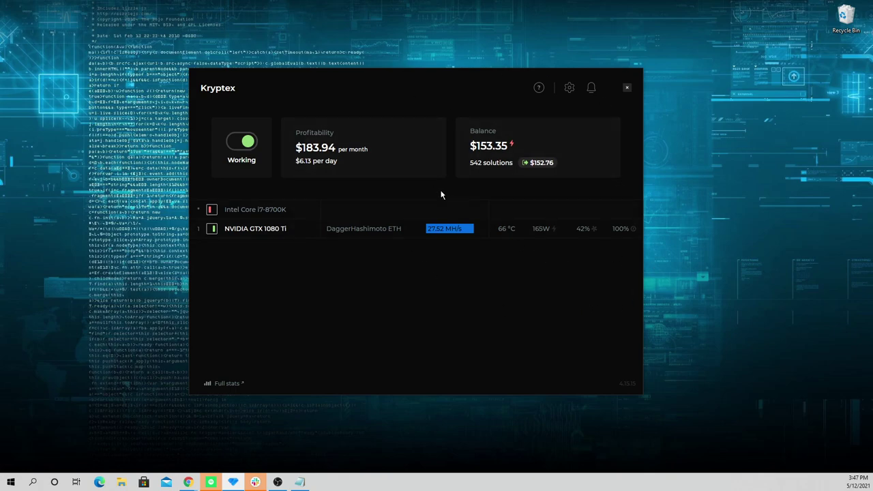
left_click_drag(397, 93, 413, 84)
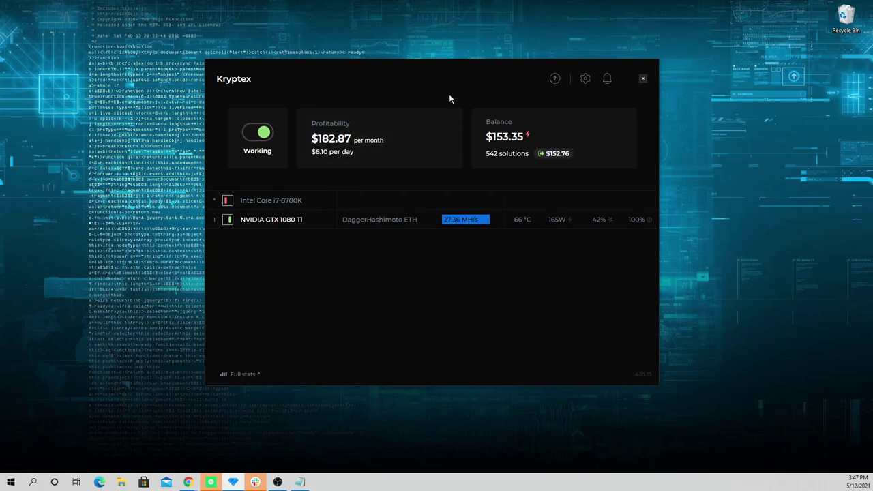
mouse_move(450, 94)
left_mouse_down()
mouse_move(413, 105)
mouse_move(434, 98)
left_mouse_up()
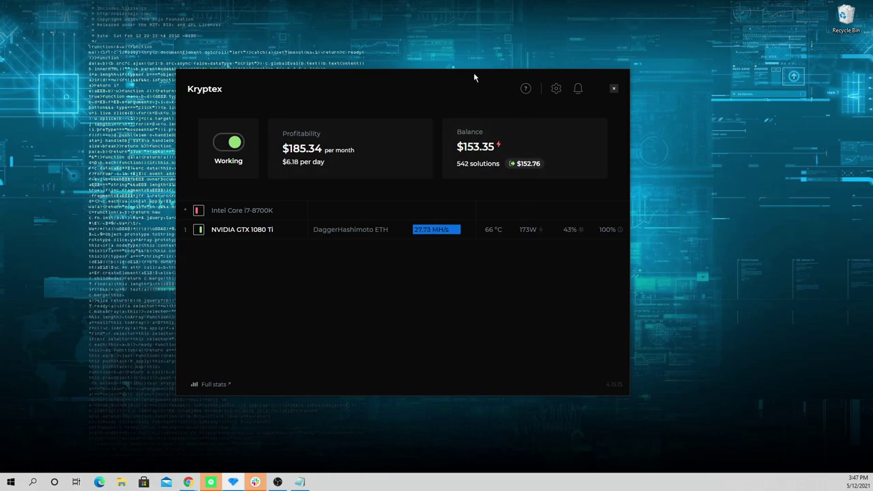
left_click_drag(474, 72, 481, 74)
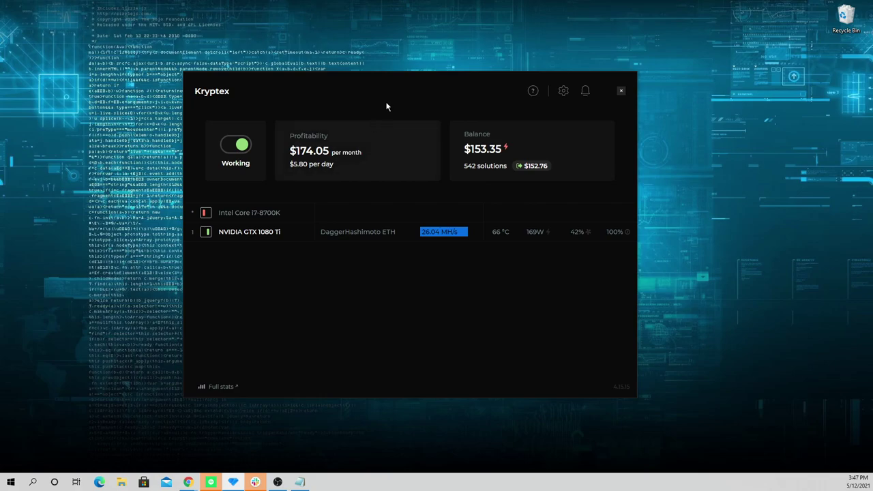
left_click_drag(388, 105, 399, 93)
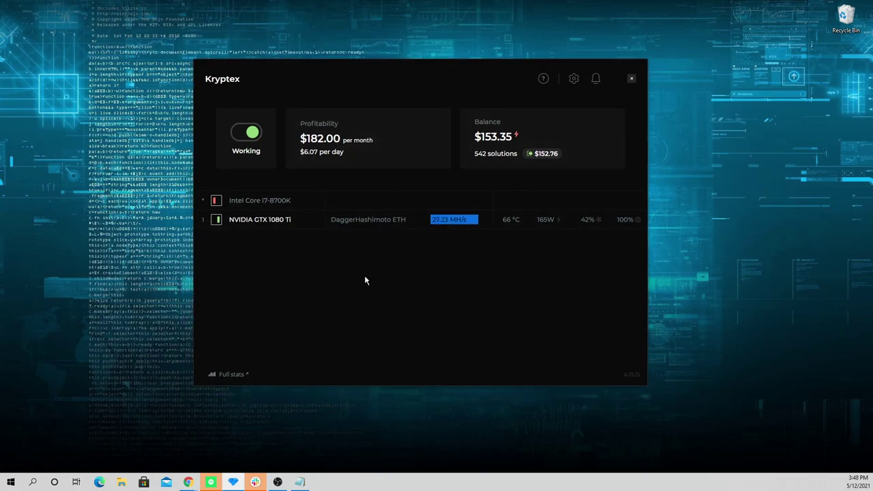
left_click_drag(350, 81, 342, 79)
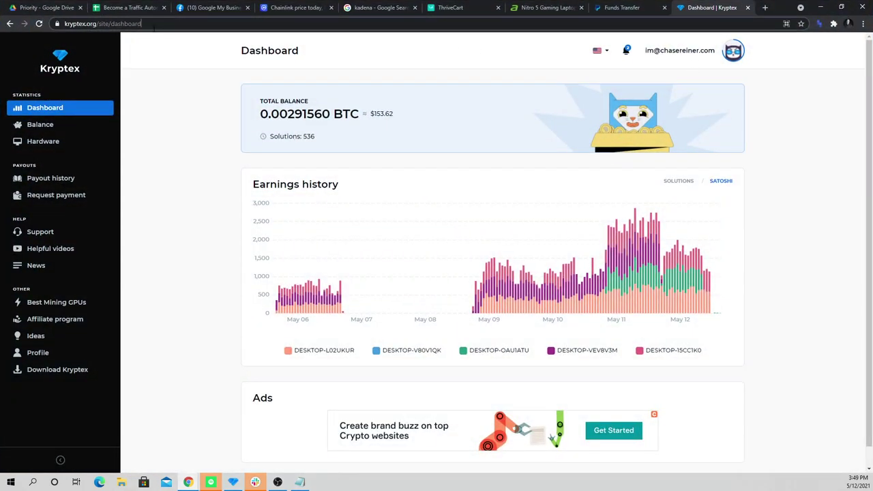
- Open the kryptex.org home page and download the Kryptex installer
left_click_drag(142, 24, 98, 24)
key("BackSpace")
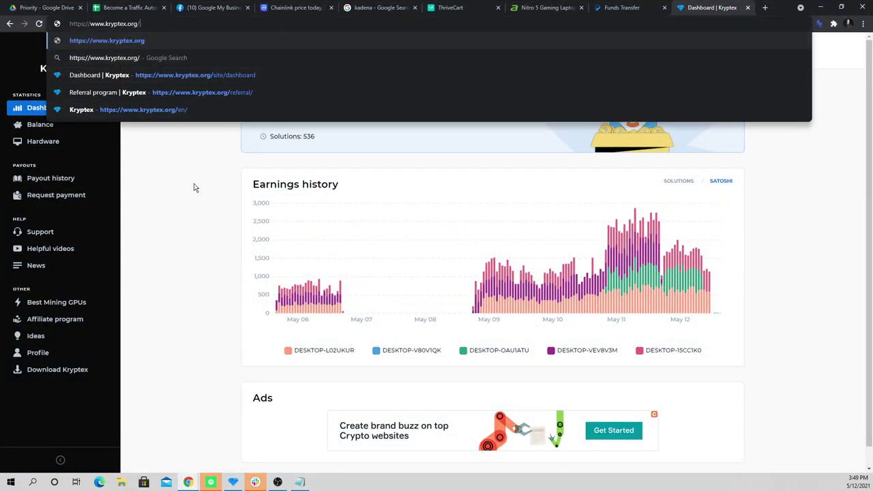
key("Return")
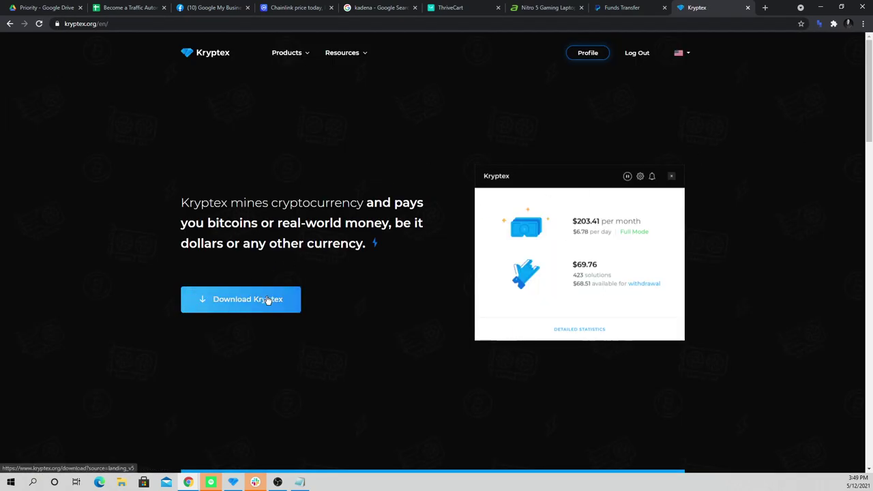
left_click(258, 316)
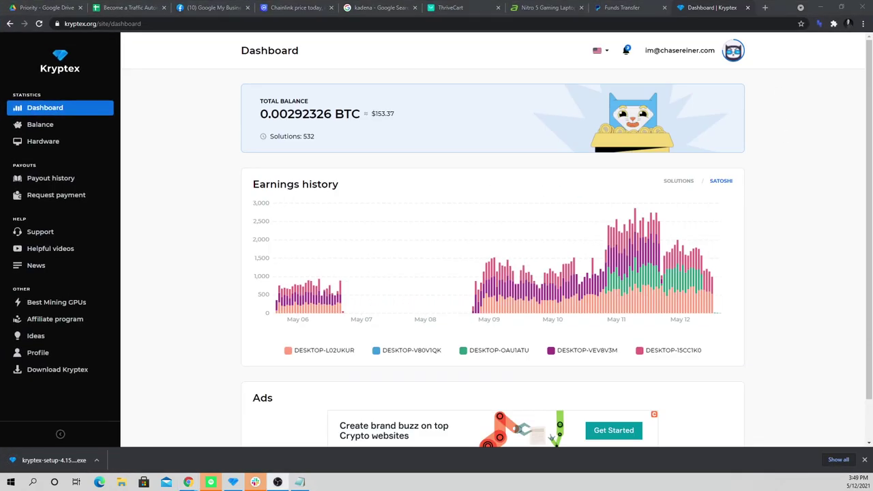
- Dismiss the browser's download bar and bring the Kryptex web dashboard back in front of the miner window
left_click_drag(872, 172, 872, 193)
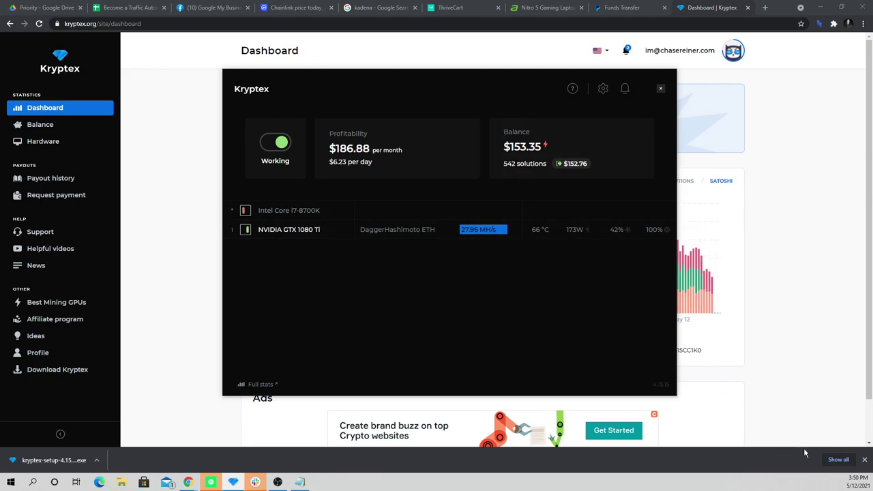
left_click(864, 460)
key("alt+Tab")
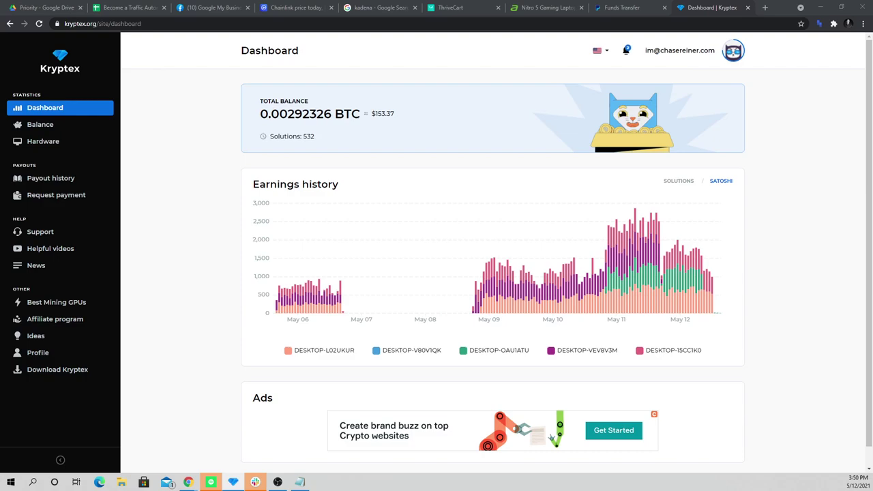
- Examine the total balance in BTC and dollars and the per-computer earnings history on the enlarged dashboard
key("ctrl+plus")
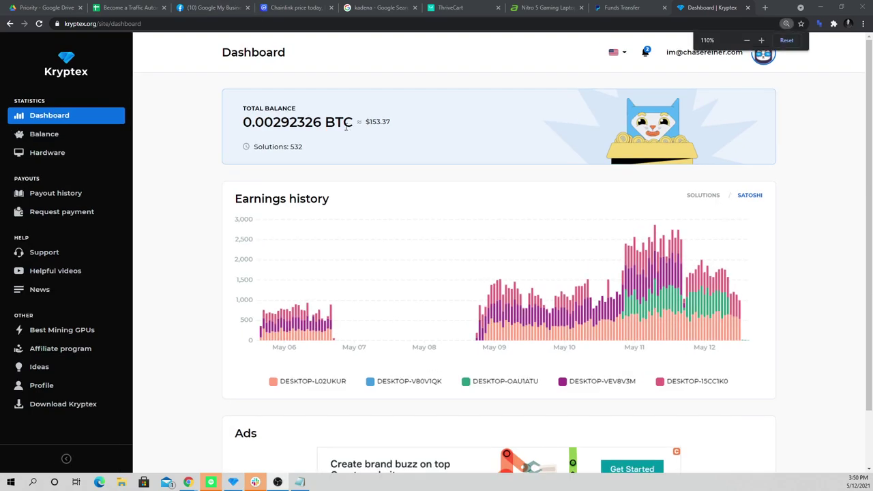
left_click_drag(363, 123, 395, 126)
left_click(398, 128)
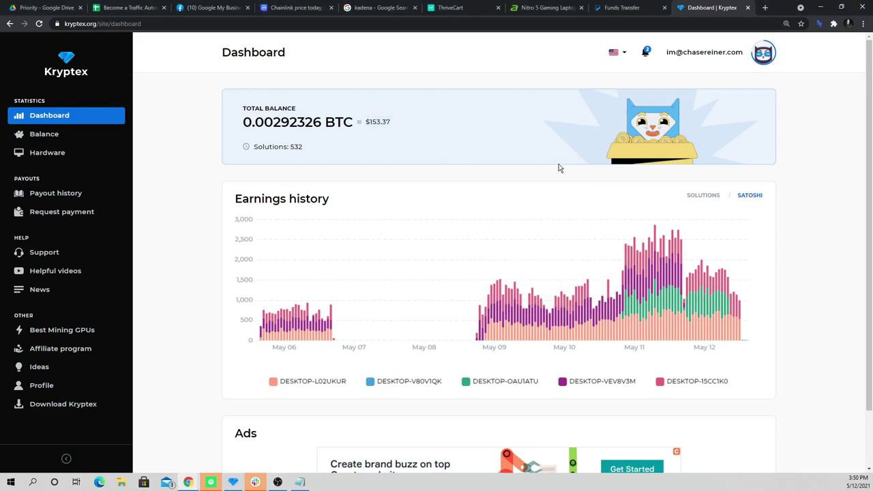
key("ctrl+plus")
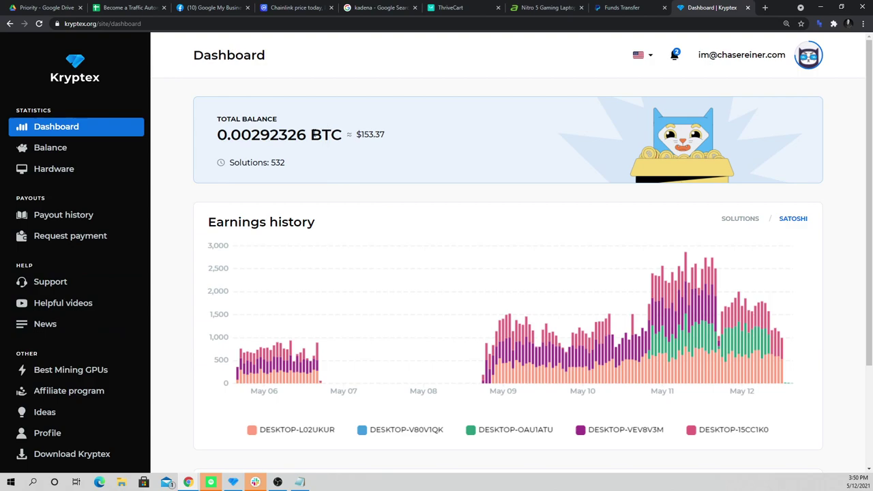
left_click_drag(312, 134, 363, 136)
left_click(369, 157)
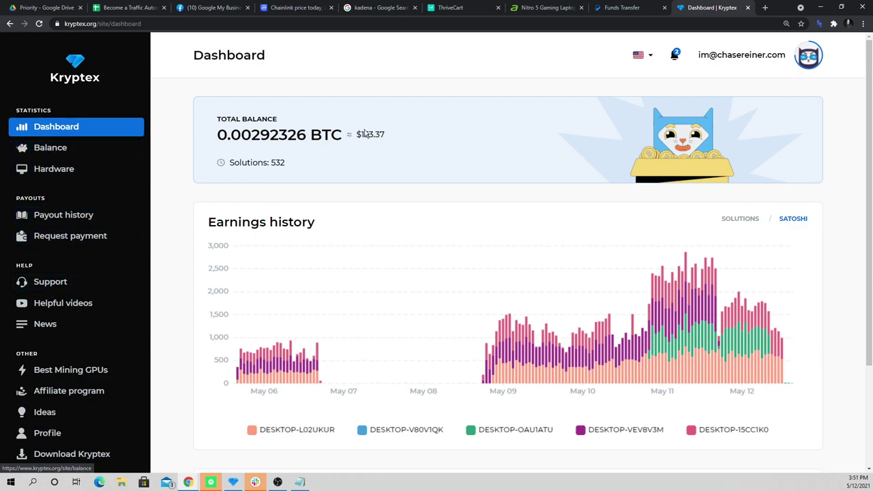
key("ctrl+minus")
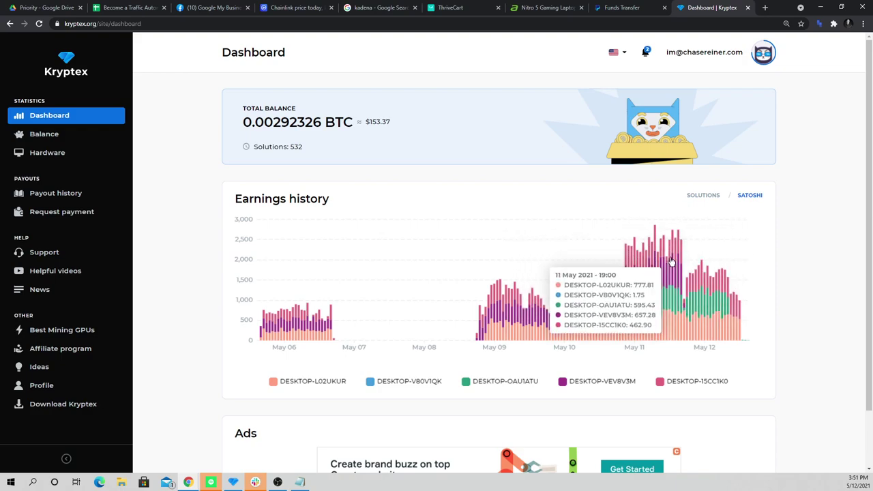
scroll(672, 262, "down", 1)
scroll(497, 209, "up", 1)
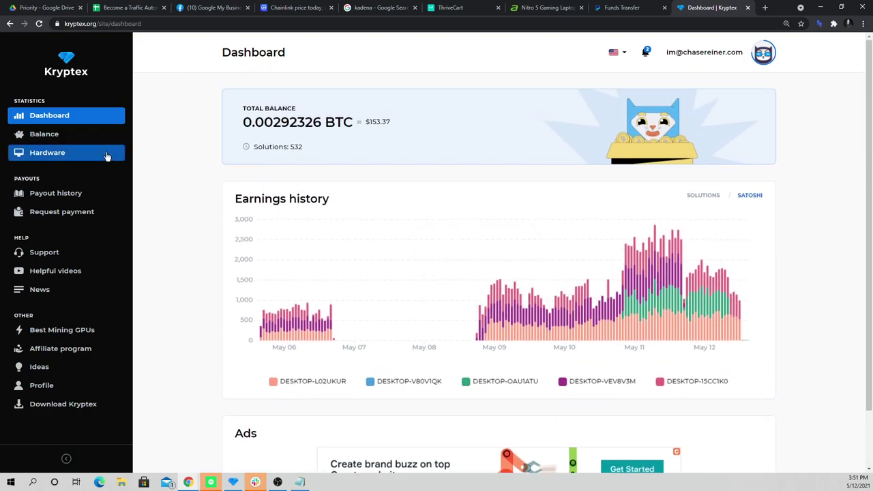
- Open the Balance page and review the withdrawal figures, Bitcoin exchange rate, Bitcoin movement and earnings history
left_click(95, 134)
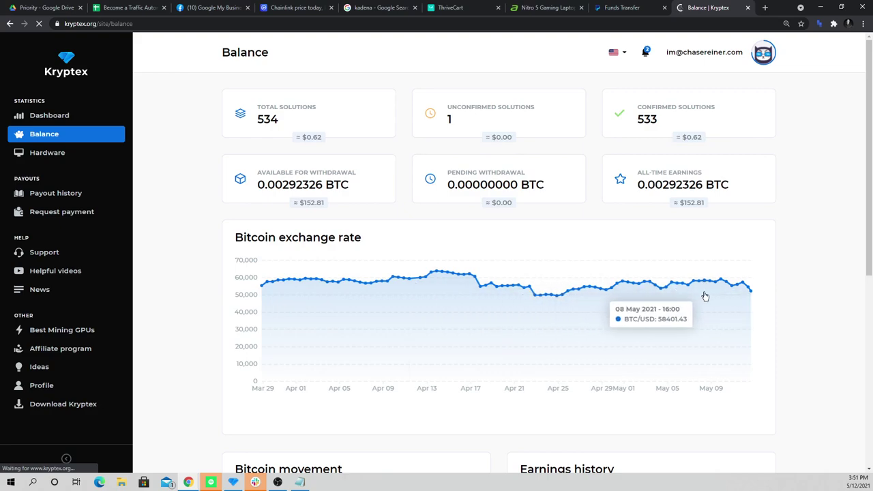
scroll(314, 295, "down", 1)
scroll(409, 283, "up", 1)
scroll(477, 246, "down", 5)
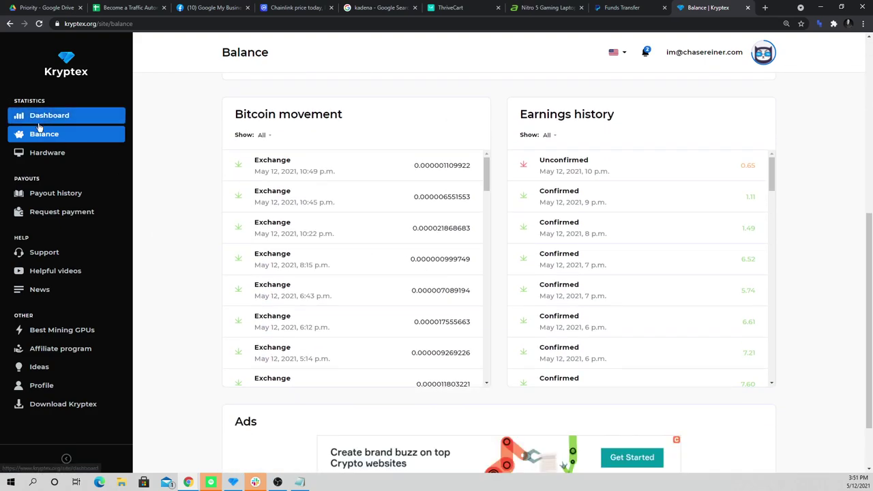
- Open the Hardware page, review the list of computers and view the details of DESKTOP-15CC1K0
left_click(47, 152)
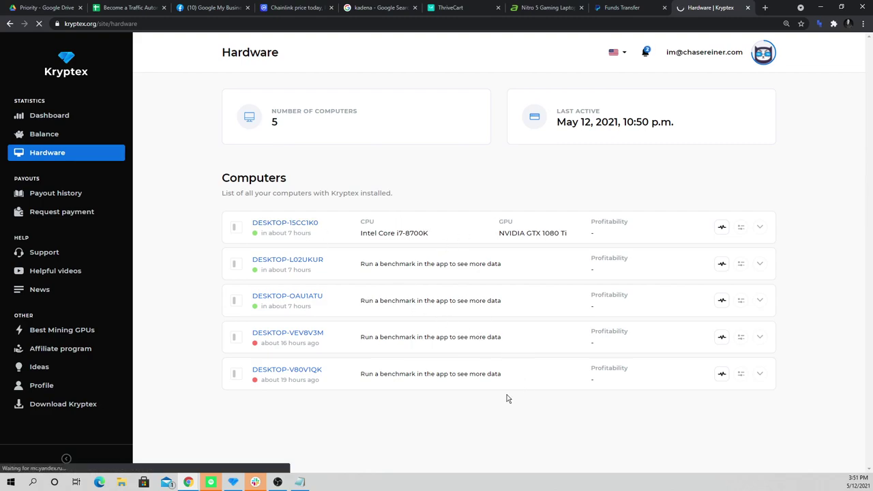
scroll(341, 271, "down", 2)
scroll(282, 265, "up", 2)
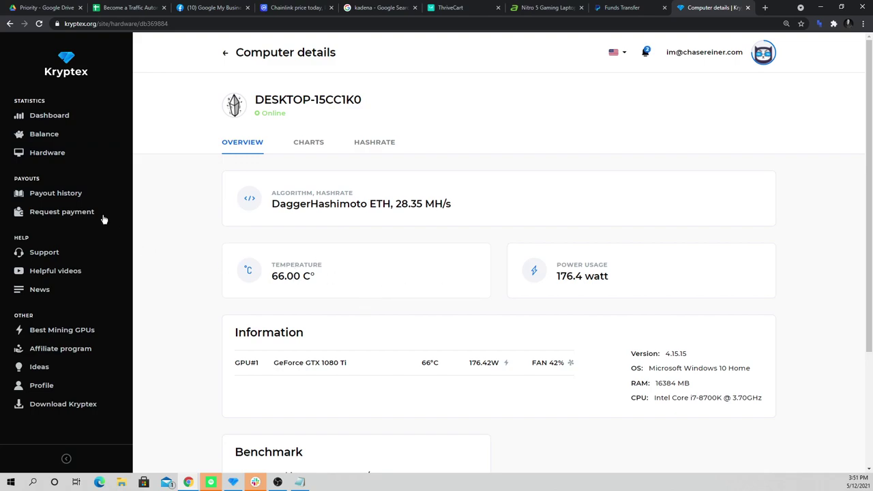
- Open the payout request page and compare the Ethereum and Bitcoin withdrawal forms, ending on Bitcoin
left_click(52, 211)
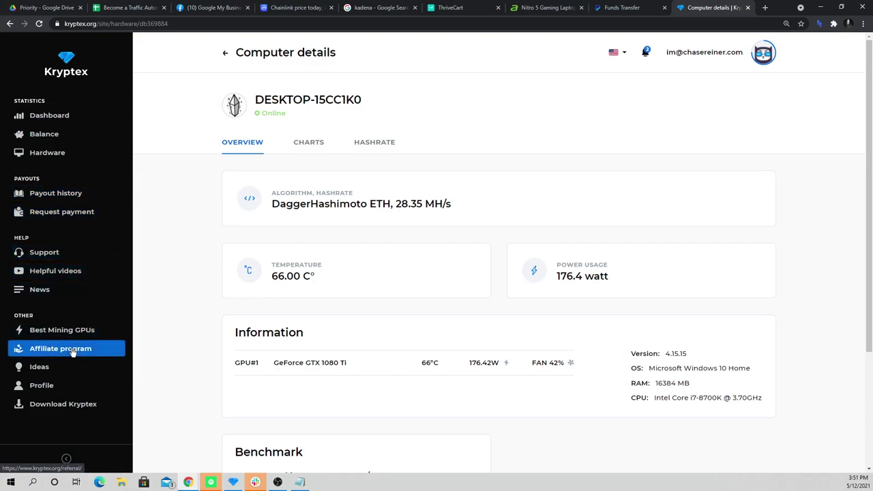
left_click(69, 217)
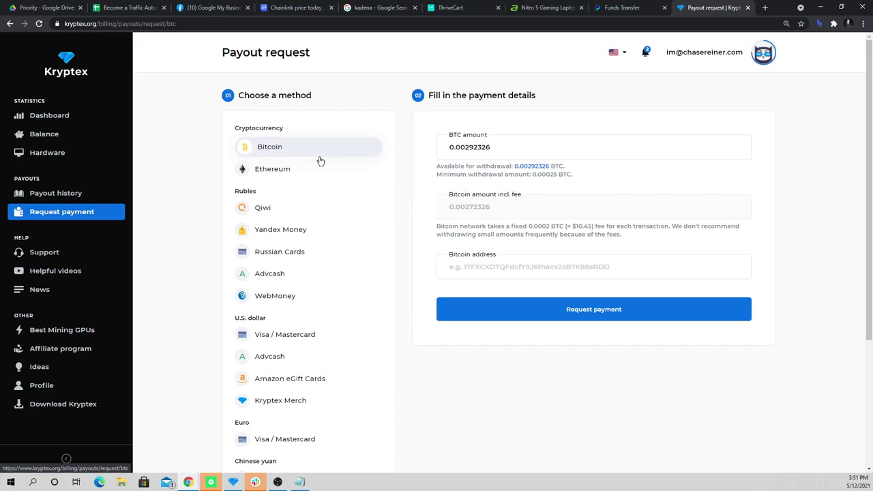
double_click(573, 136)
left_click(273, 169)
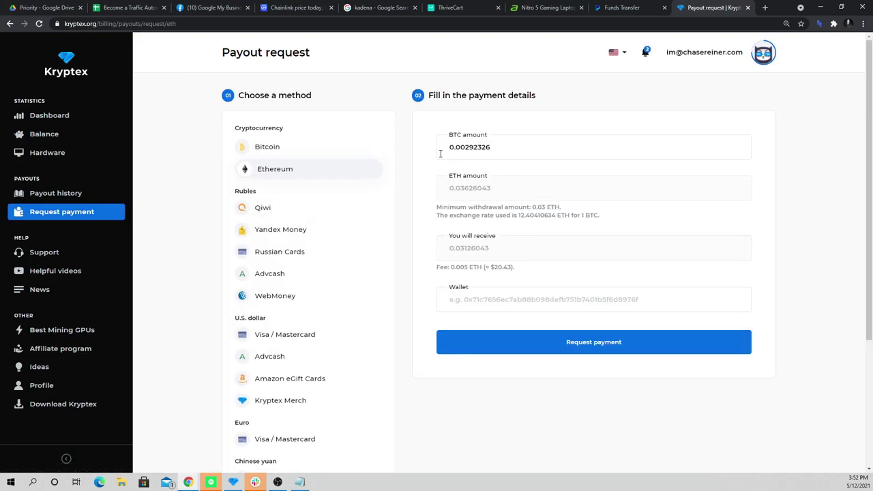
left_click(269, 148)
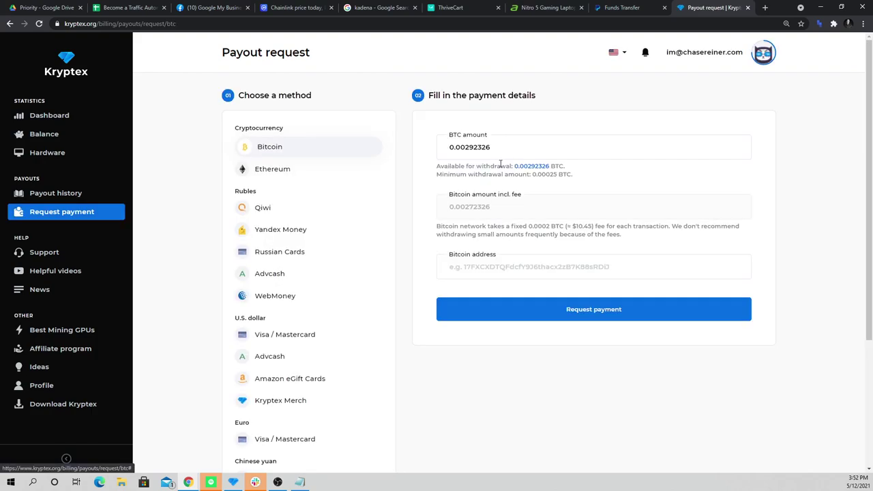
- Examine the Bitcoin payout form's BTC amount and address fields, then look through the other payout methods
left_click(604, 139)
left_click_drag(501, 154, 429, 176)
left_click(409, 171)
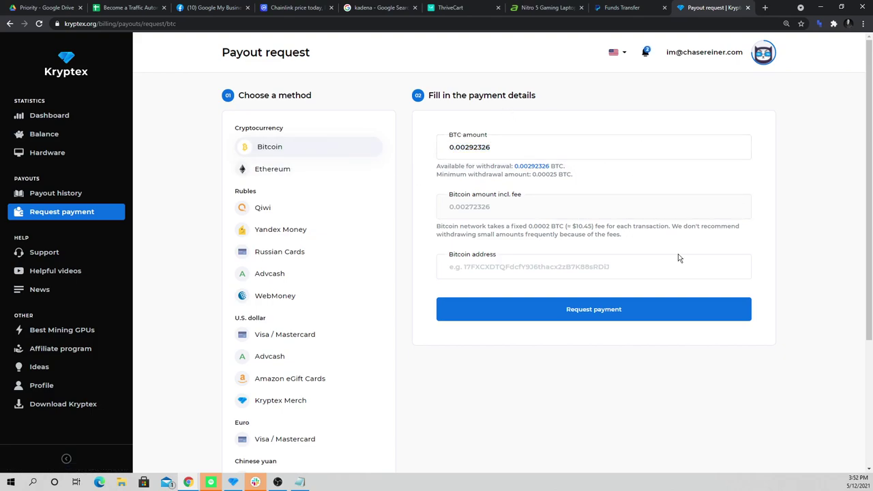
left_click(537, 149)
key("ctrl+a")
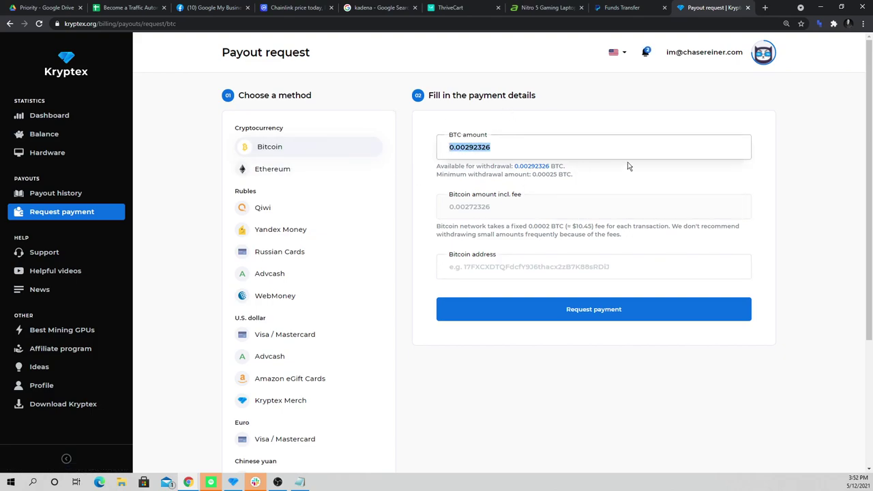
left_click(532, 147)
left_click_drag(518, 146, 403, 160)
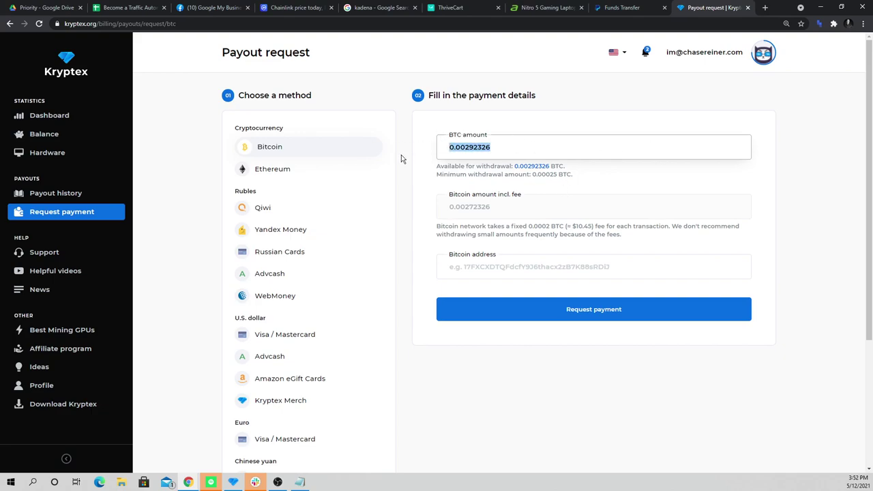
left_click(564, 277)
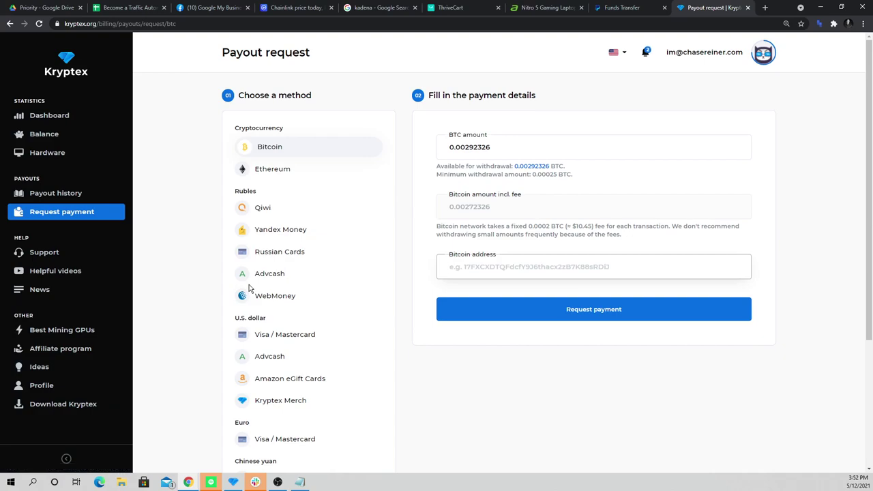
scroll(249, 289, "down", 2)
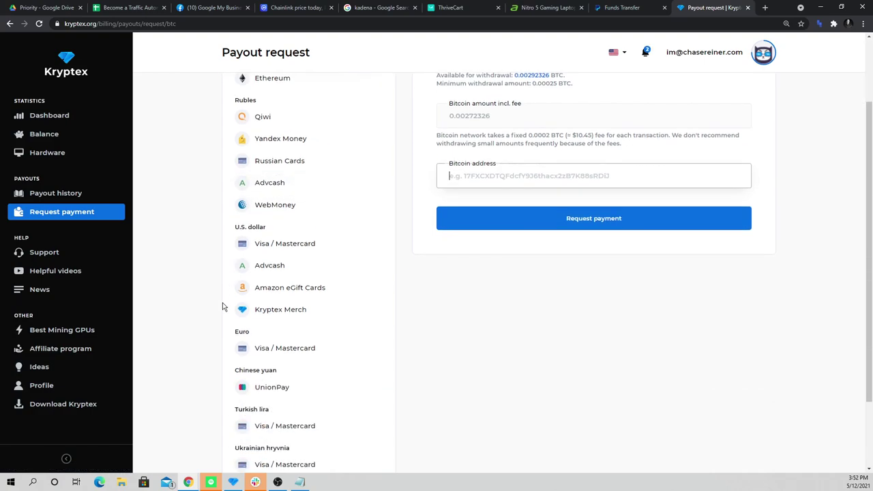
- Open the Affiliate program page and review the referral link, reward percentage, sign-up and active-user figures, and referral earnings
scroll(207, 285, "up", 2)
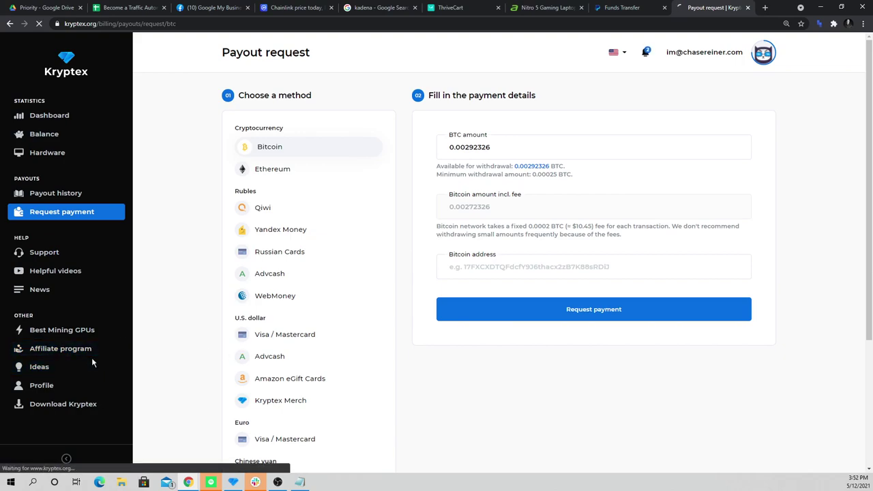
left_click(72, 350)
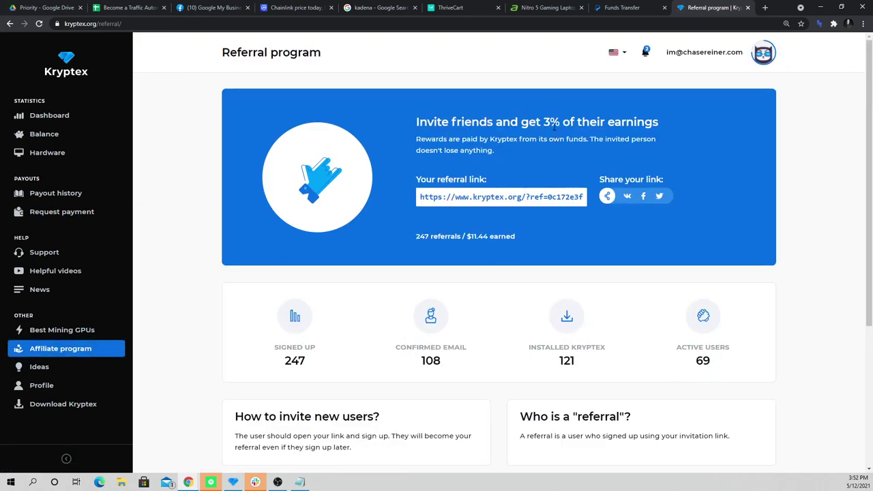
left_click(467, 193)
left_click(746, 295)
left_click(233, 482)
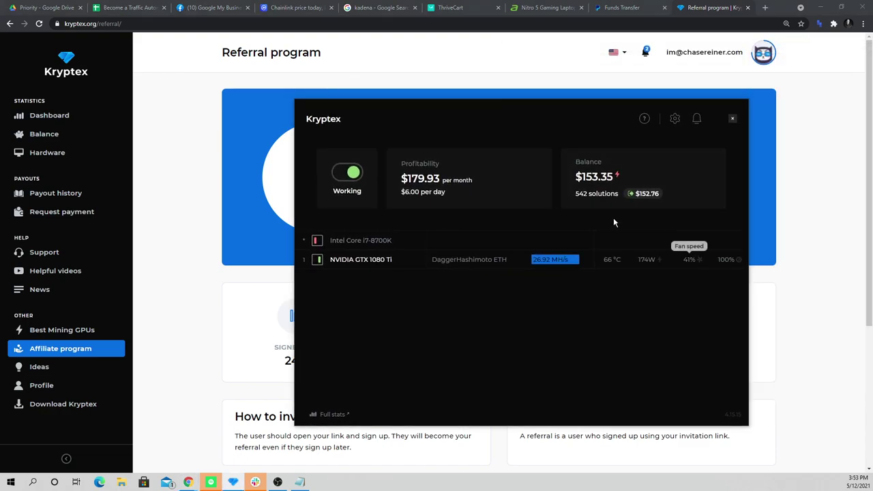
key("alt+Tab")
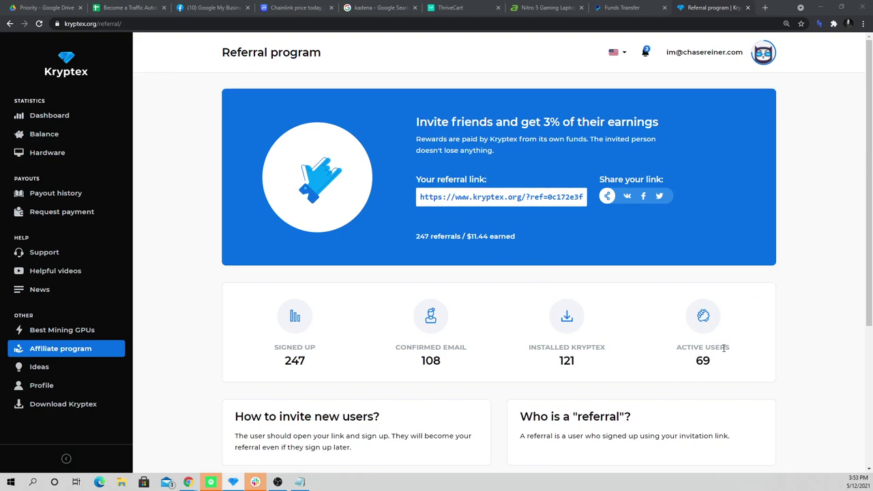
left_click_drag(724, 348, 698, 286)
left_click(699, 283)
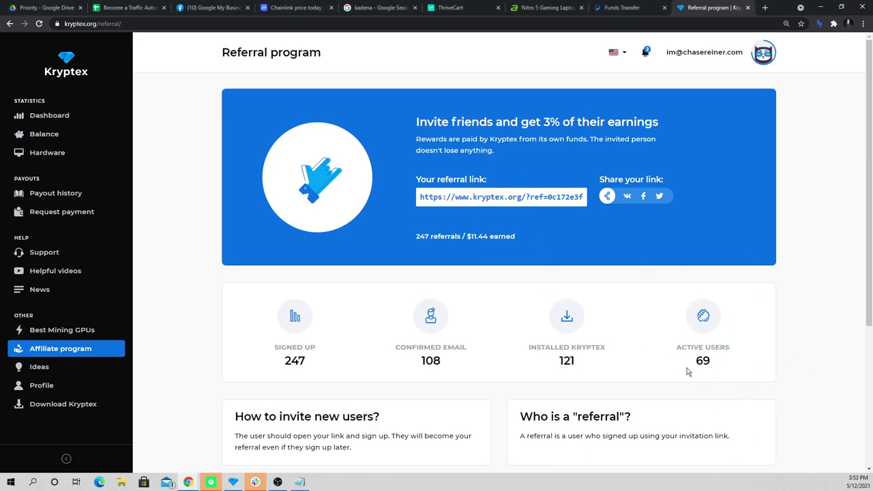
triple_click(479, 245)
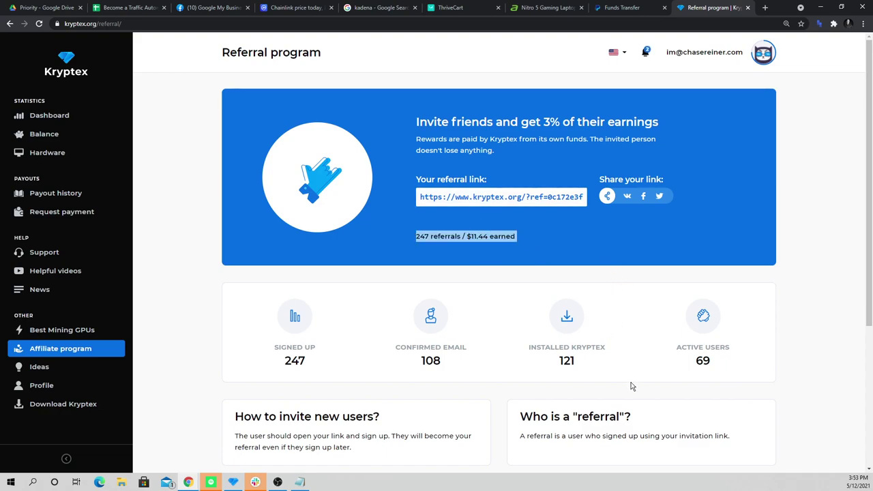
left_click(591, 318)
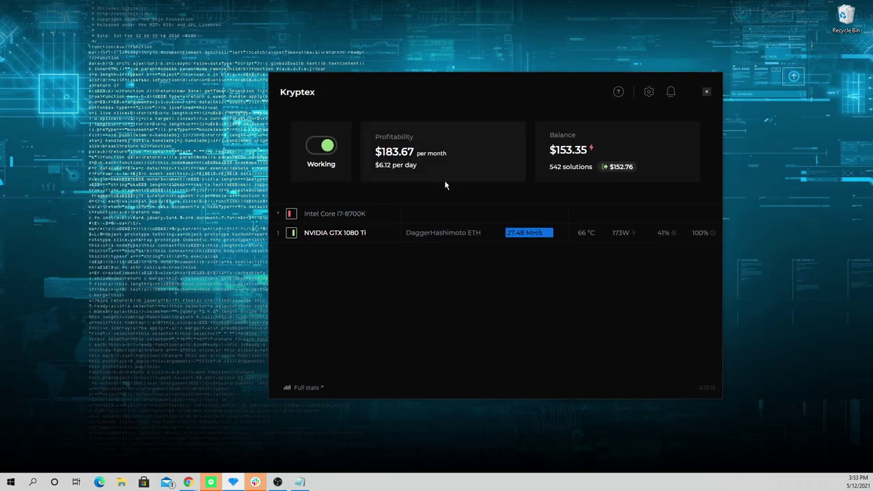
- Switch to the Kryptex desktop miner and review its profitability, balance, graphics card row and help options
left_click_drag(498, 89, 487, 89)
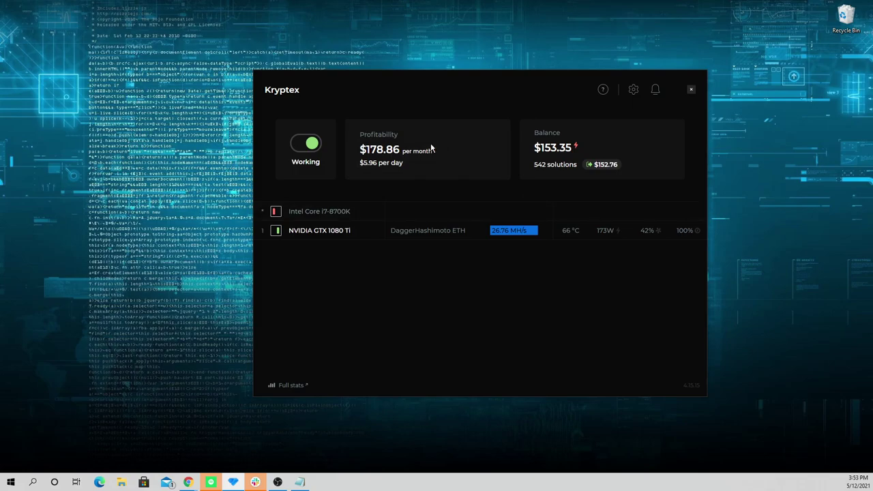
mouse_move(583, 156)
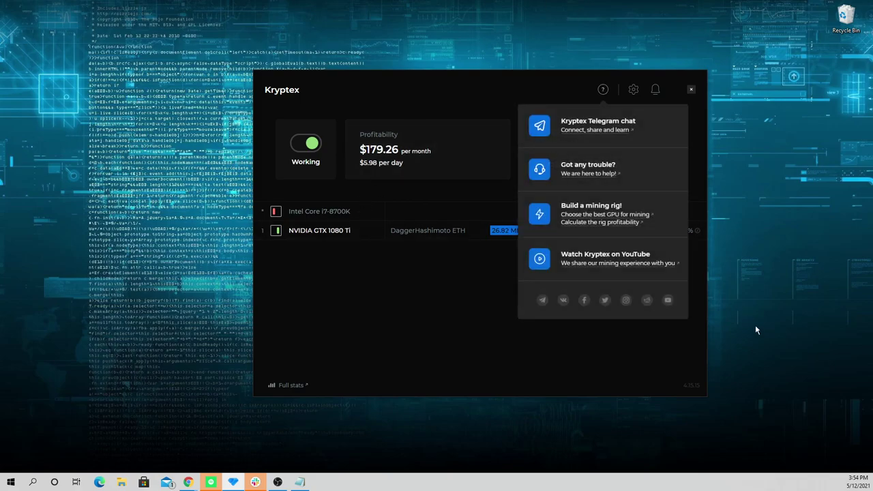
key("super")
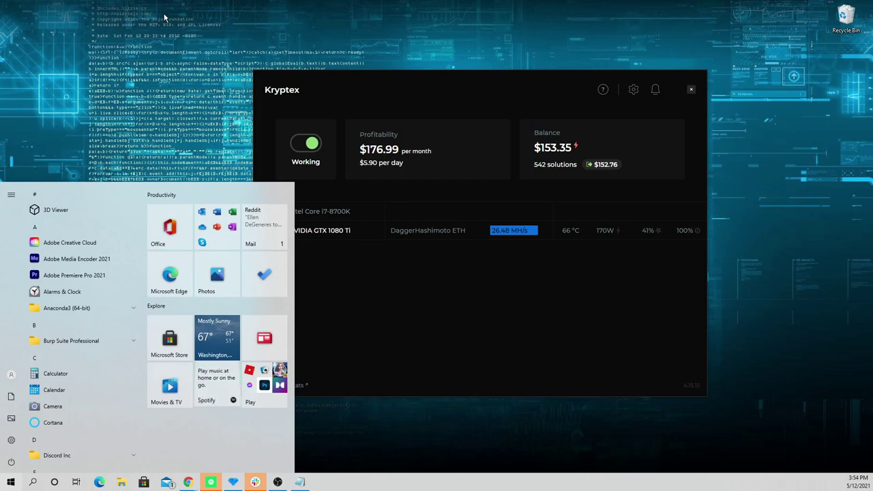
left_click_drag(409, 87, 444, 79)
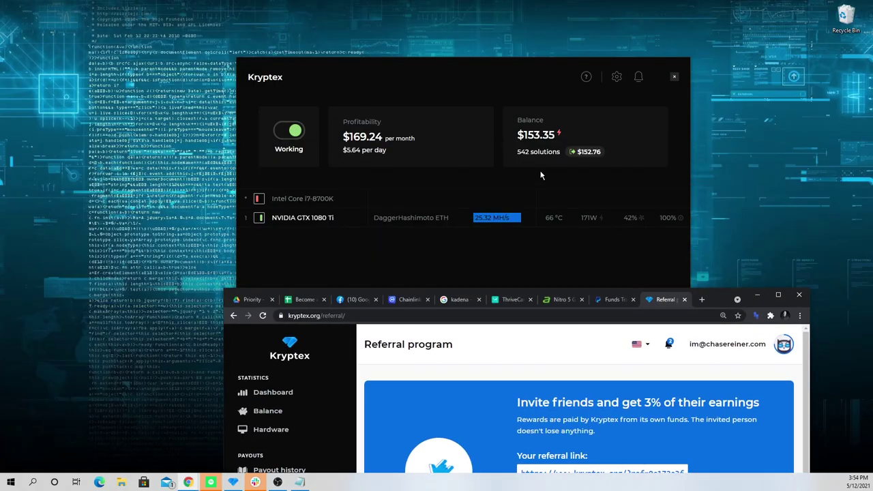
left_click(540, 176)
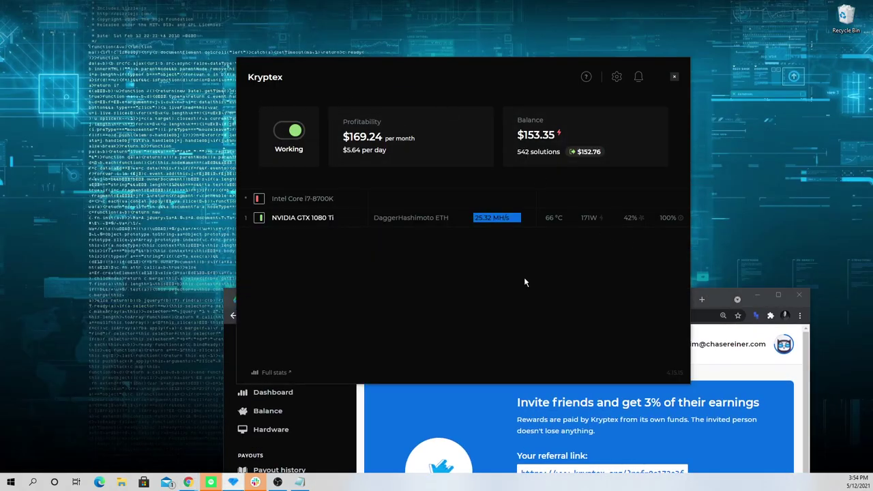
- Launch MSI Afterburner, and search the web for "msi afterburner" to open the official MSI download page
key("super")
type("msi")
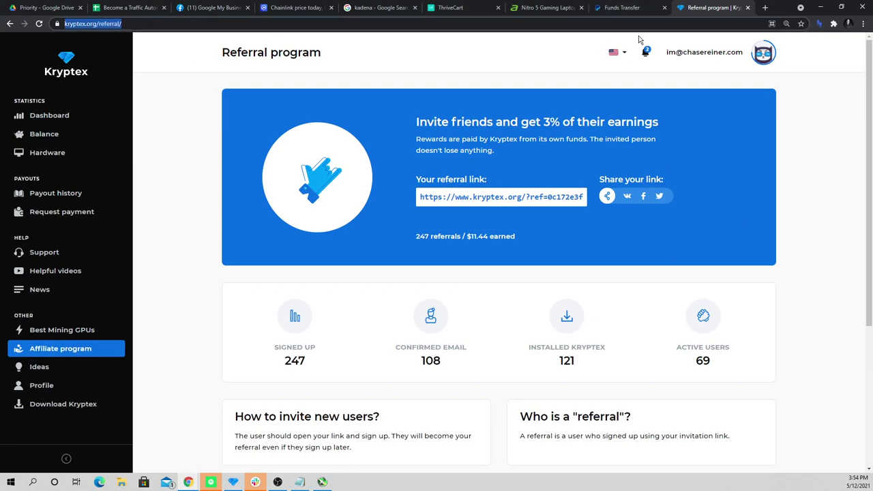
type("m")
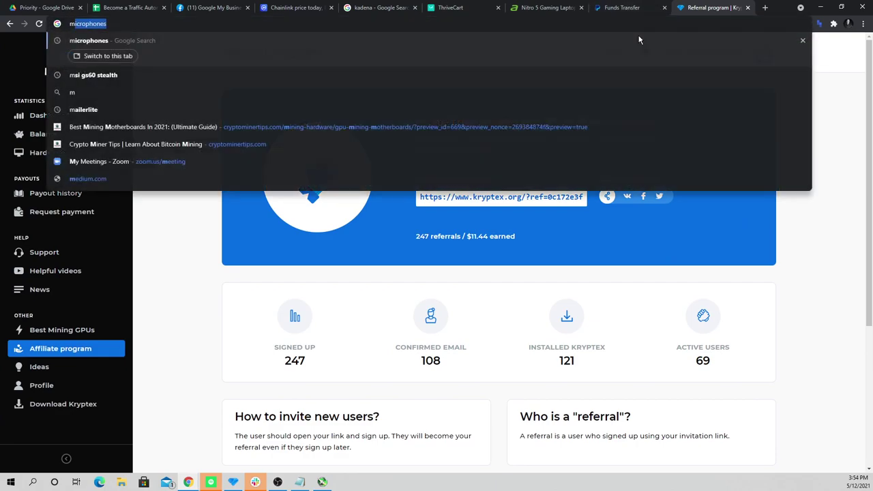
type("si after")
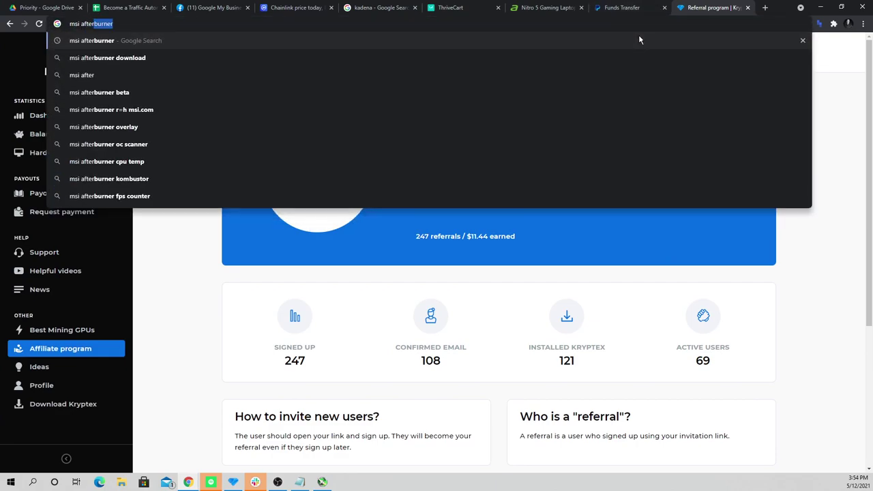
key("Return")
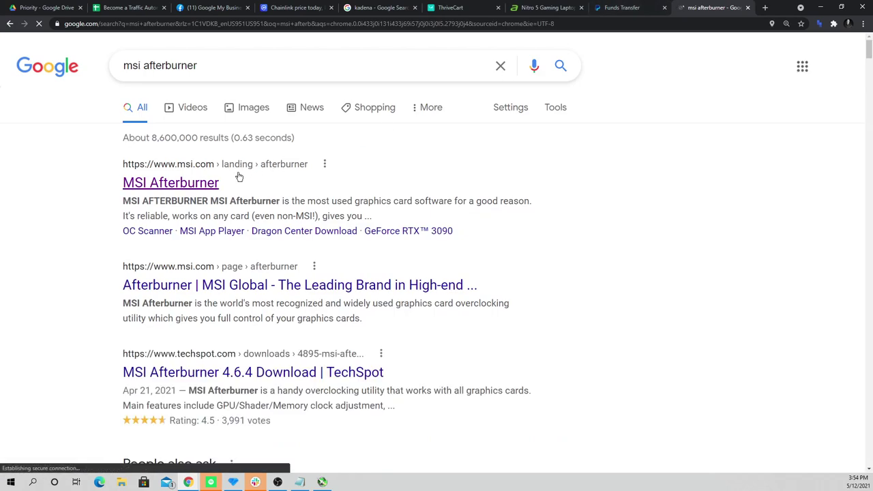
left_click(216, 184)
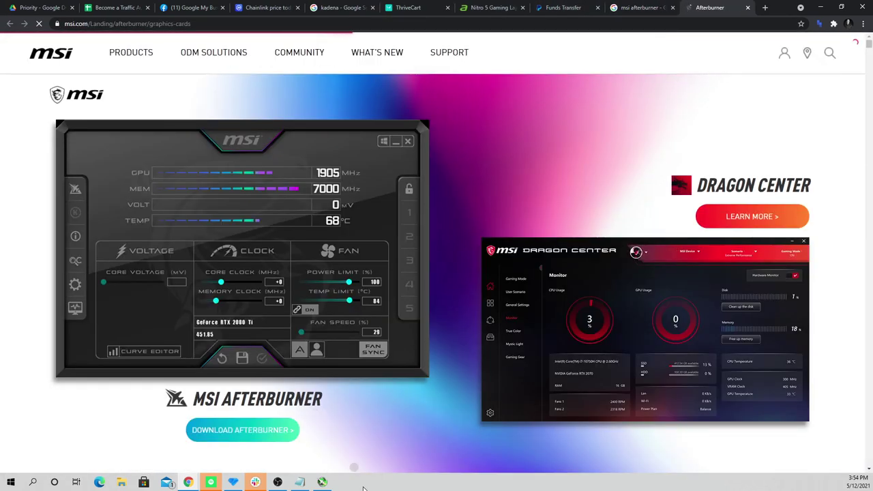
scroll(282, 421, "down", 1)
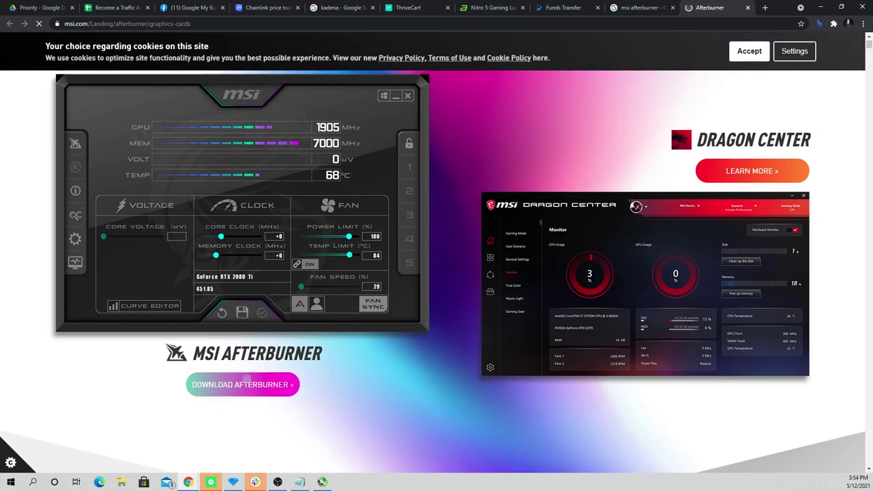
- Minimize the browser and arrange the Kryptex and MSI Afterburner windows side by side on the desktop
left_click(820, 7)
left_click_drag(442, 61, 591, 172)
left_click_drag(494, 77, 365, 58)
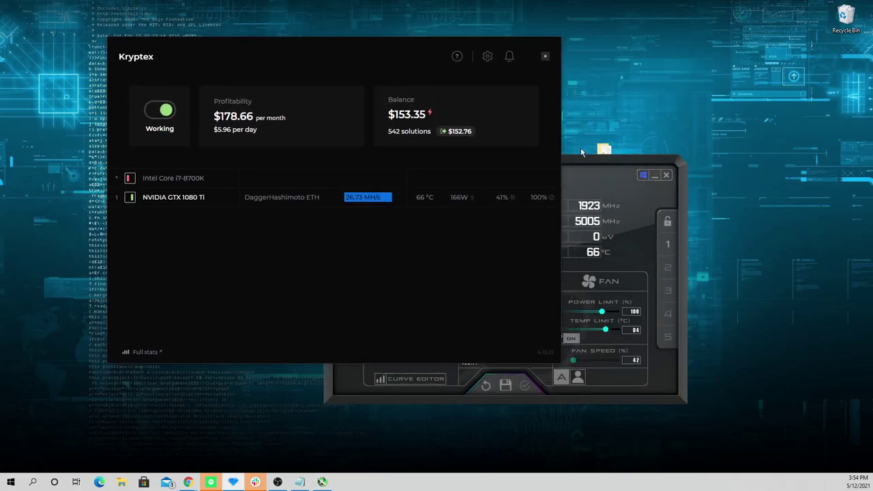
left_click_drag(581, 147, 699, 102)
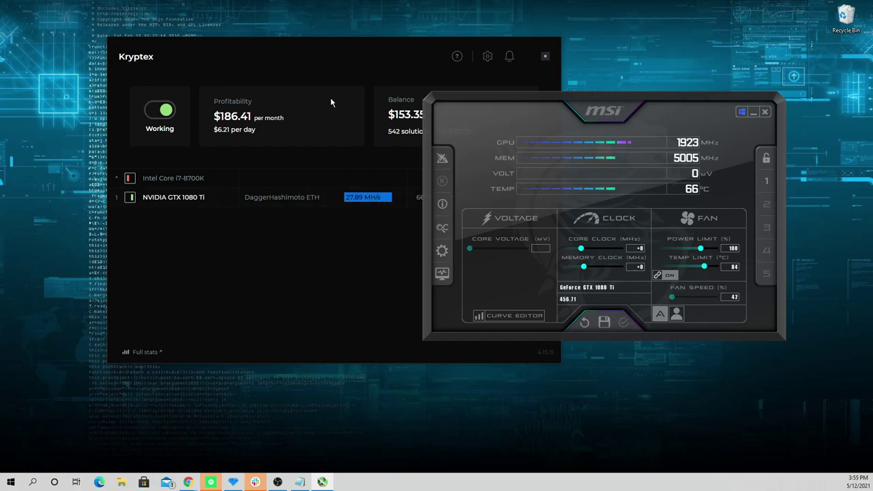
left_click_drag(342, 54, 300, 52)
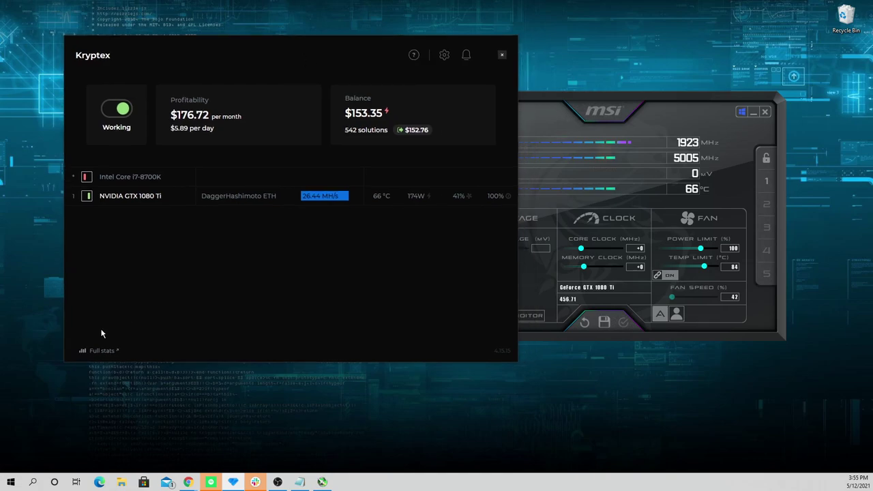
left_click_drag(615, 102, 624, 114)
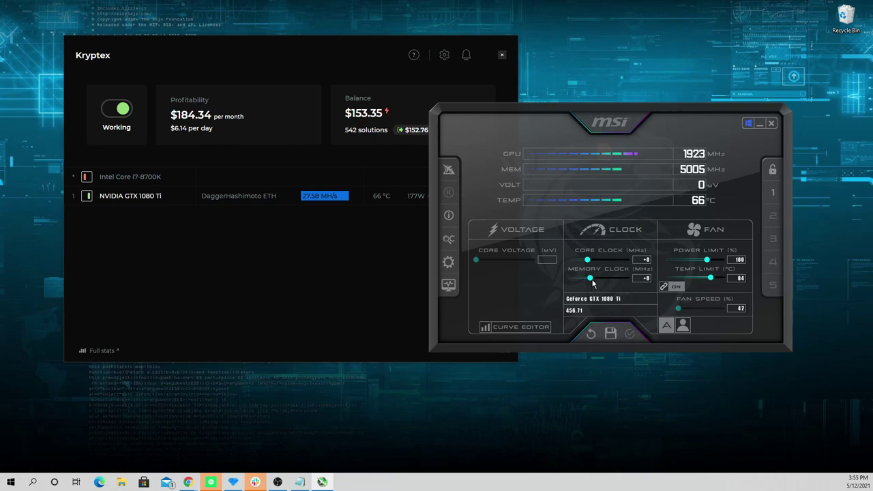
- Raise the graphics card's memory clock offset to +422 MHz and core clock offset to +30 MHz in MSI Afterburner
mouse_move(593, 284)
left_mouse_down()
mouse_move(619, 283)
mouse_move(600, 281)
mouse_move(616, 280)
mouse_move(585, 264)
mouse_move(606, 280)
left_mouse_up()
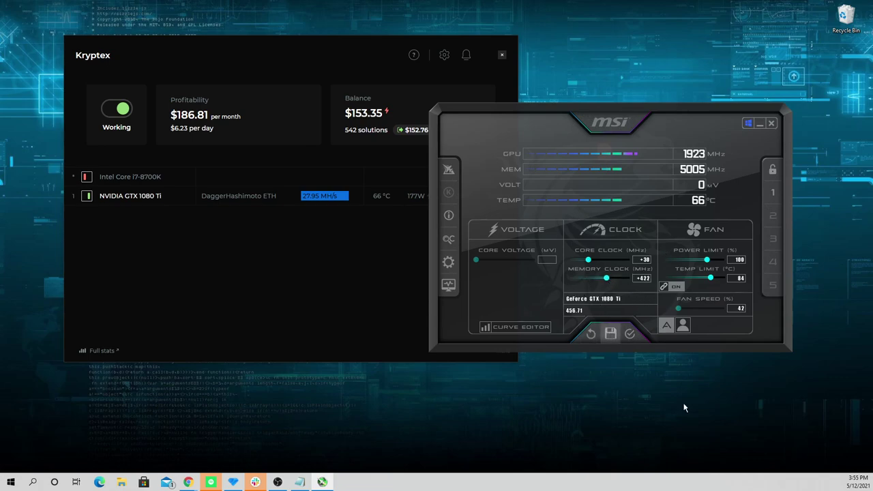
left_click_drag(542, 108, 557, 107)
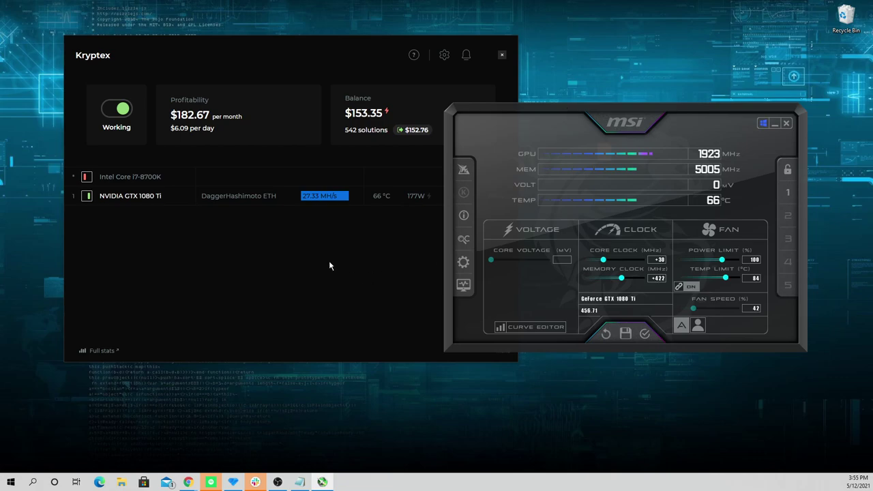
left_click(301, 226)
left_click(635, 268)
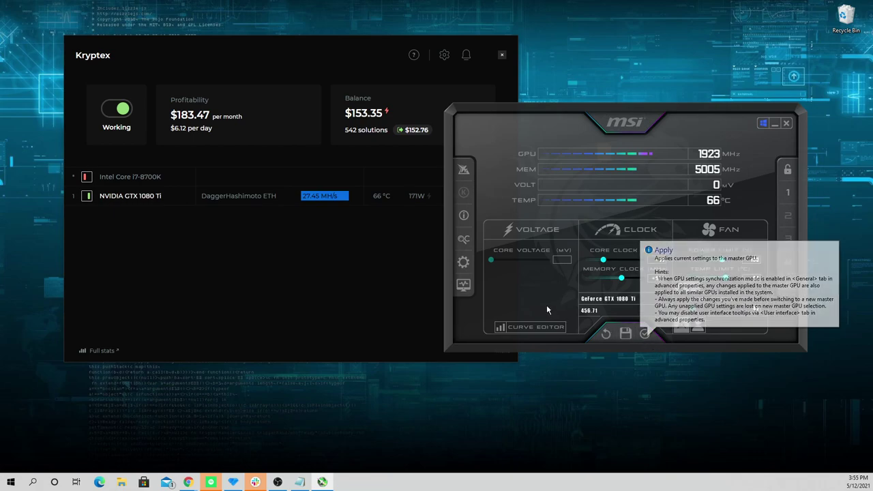
left_click(314, 302)
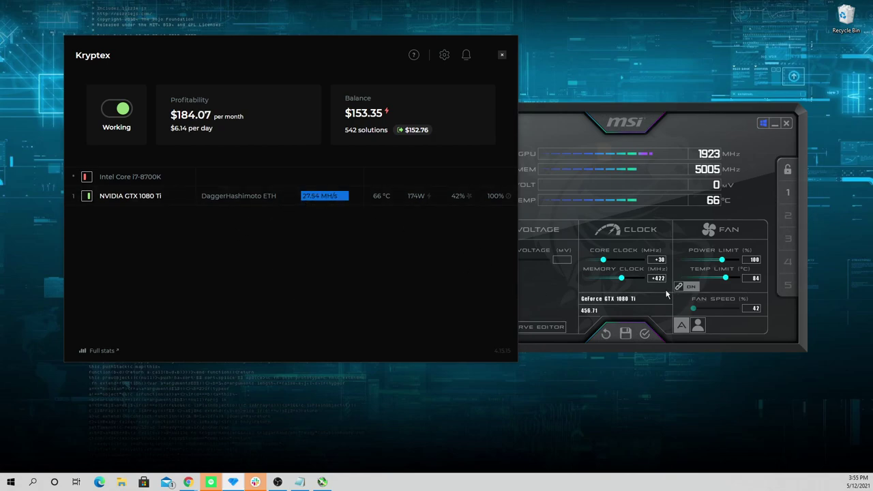
left_click(540, 294)
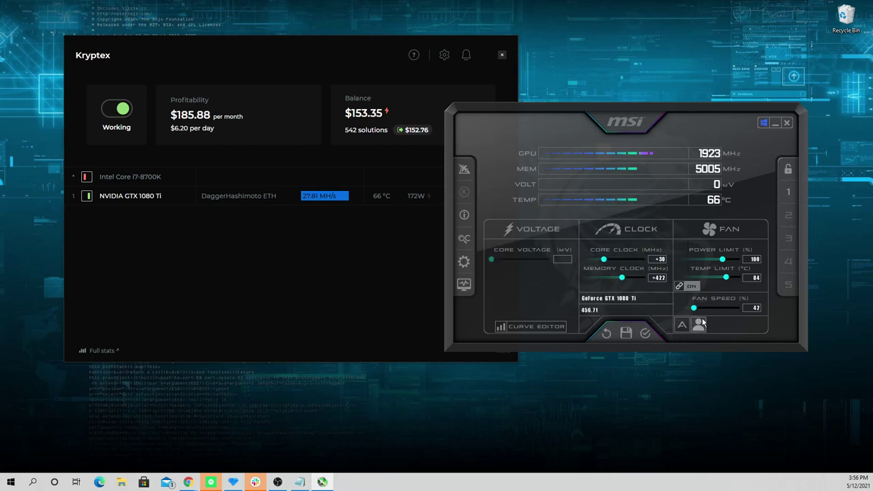
- Raise the graphics card's fan speed to 78% and minimize MSI Afterburner
left_click_drag(694, 309, 723, 310)
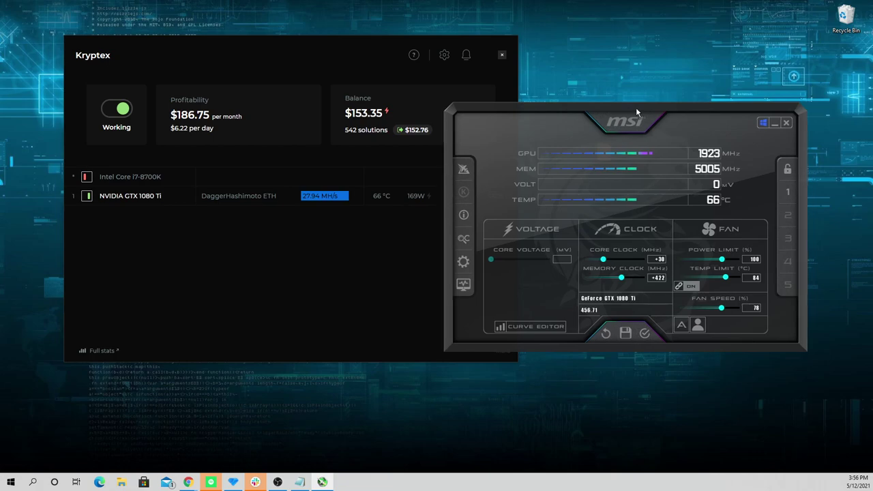
left_click_drag(635, 113, 640, 126)
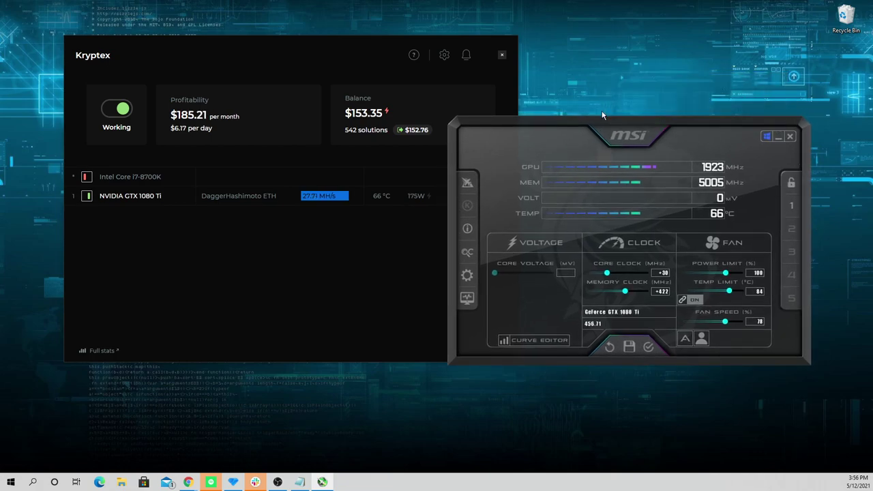
left_click_drag(595, 121, 595, 140)
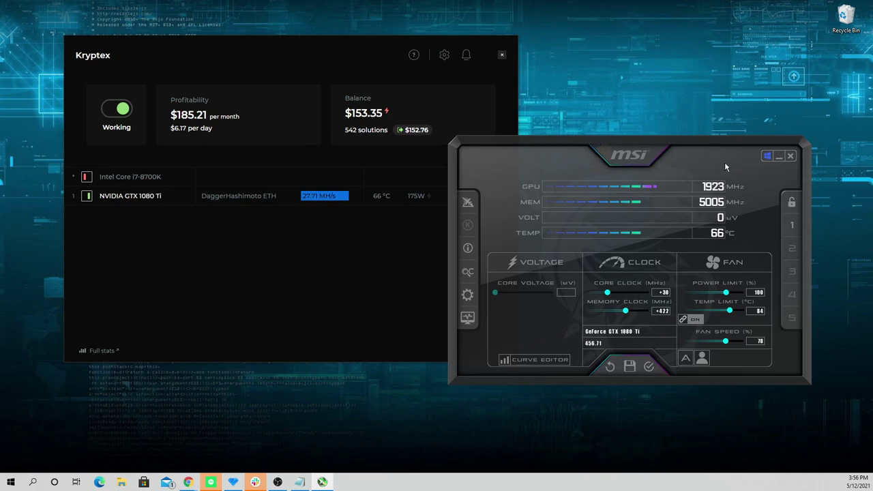
left_click(781, 159)
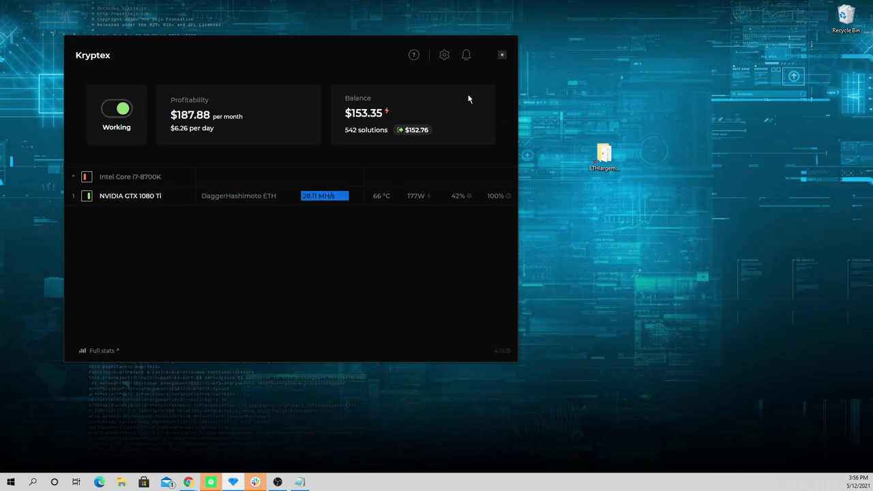
- Minimize the browser and move the Kryptex miner window back toward the middle of the desktop
left_click_drag(352, 65, 493, 57)
key("alt+Tab")
key("alt+Tab")
left_click(821, 7)
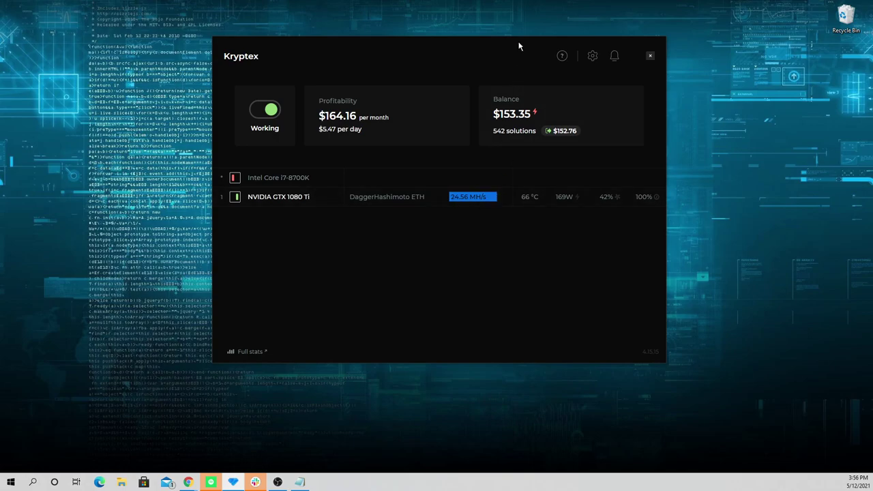
left_click_drag(519, 41, 452, 75)
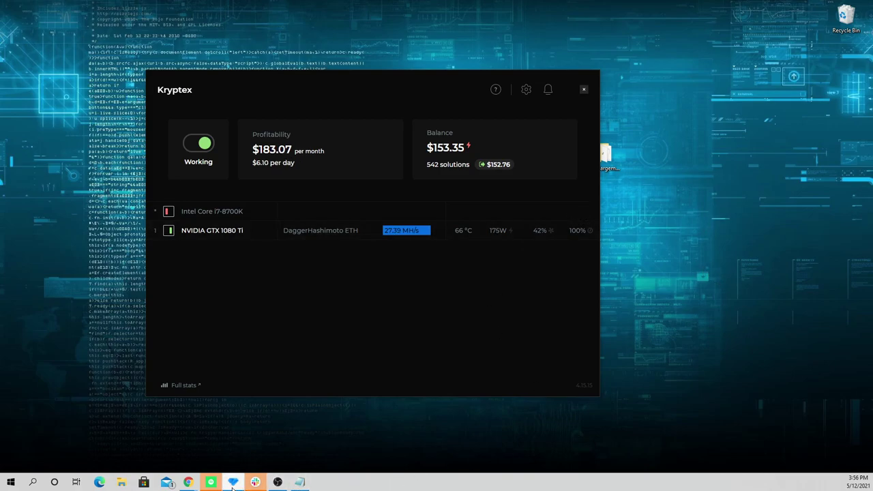
key("super")
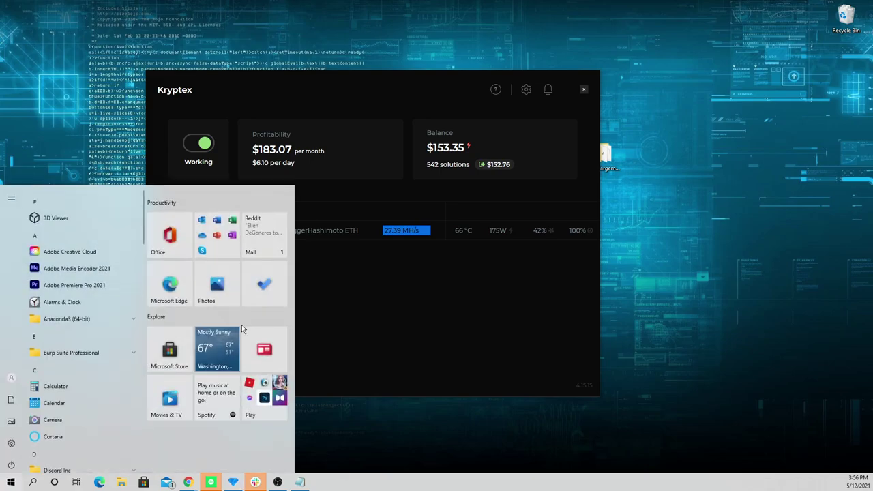
key("super")
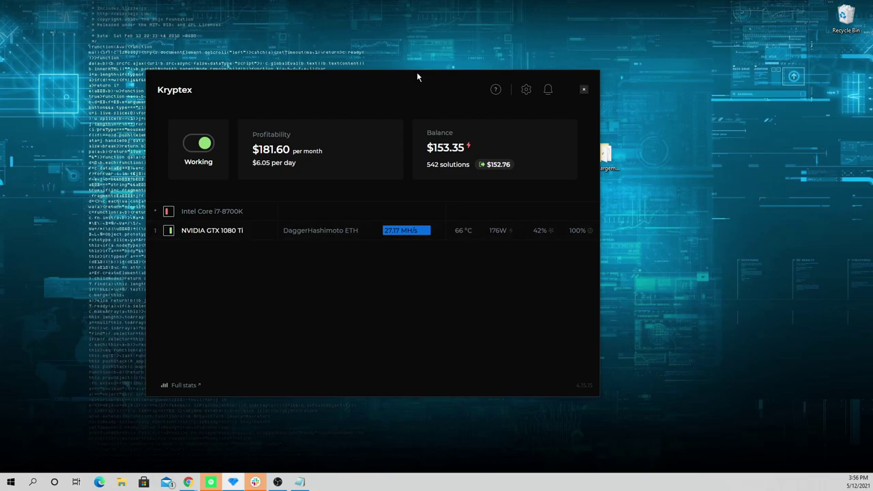
- Shift the Kryptex miner window slightly toward the center of the desktop
left_click_drag(414, 74, 442, 54)
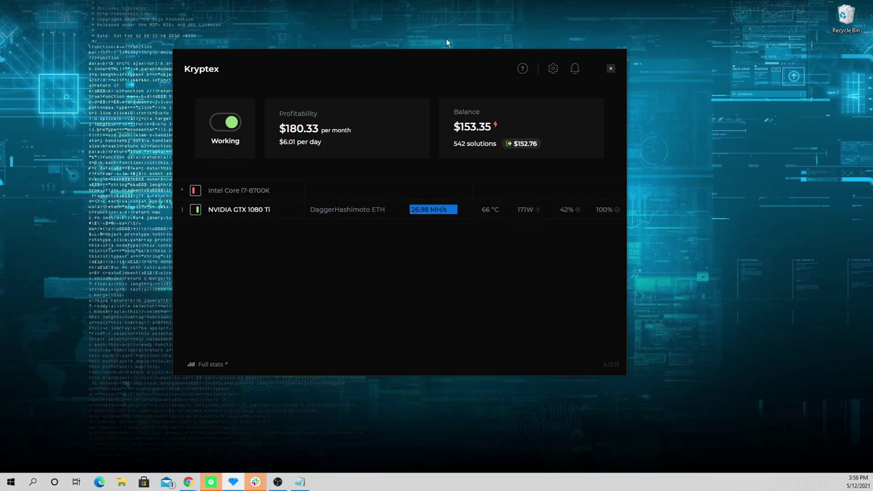
mouse_move(437, 67)
left_mouse_down()
mouse_move(445, 81)
mouse_move(438, 77)
left_mouse_up()
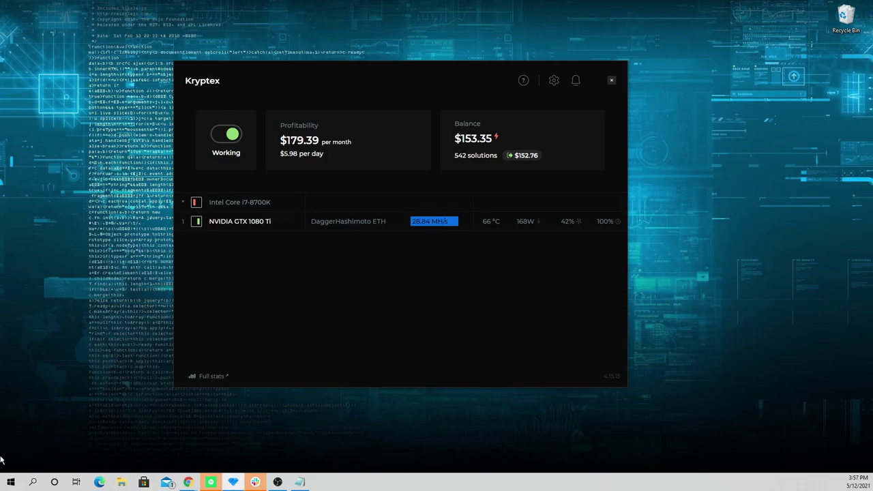
key("super")
key("super")
- Switch to the browser window with the Afterburner page and bring up its "msi afterburner" Google results
mouse_move(189, 482)
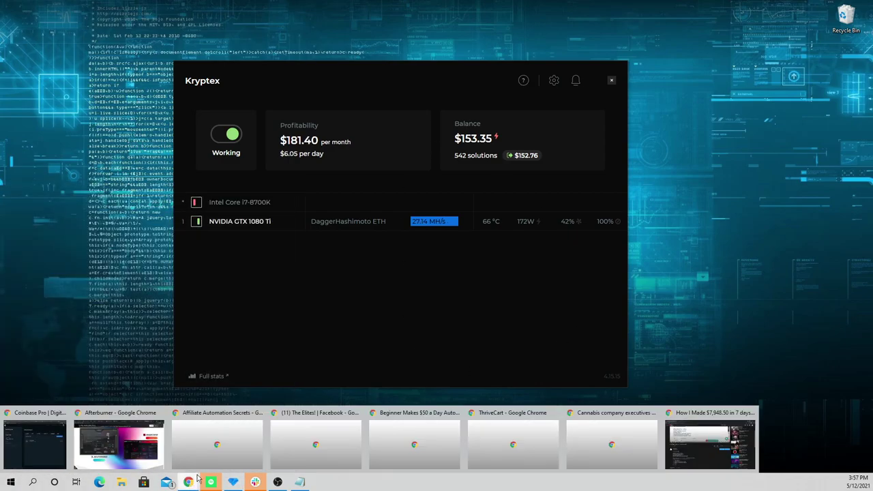
left_click(136, 466)
left_click(658, 8)
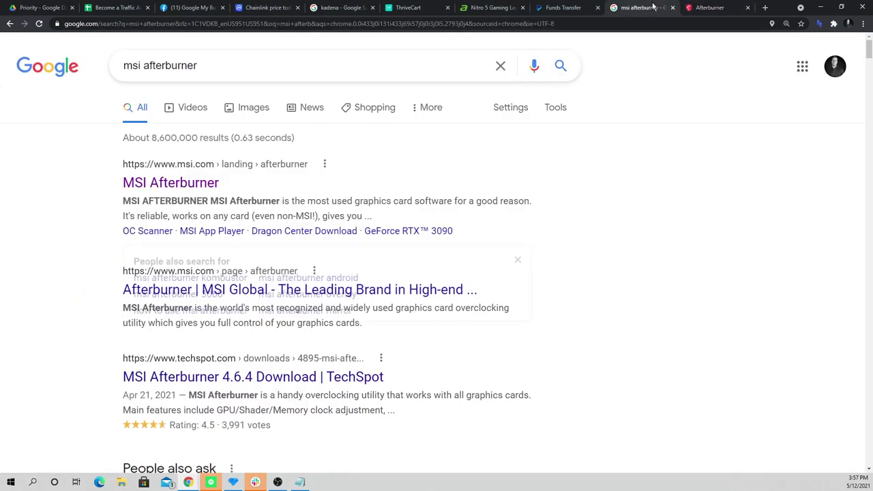
- Search Google for "gtx 1080" and look through the graphics card offers and prices
double_click(169, 66)
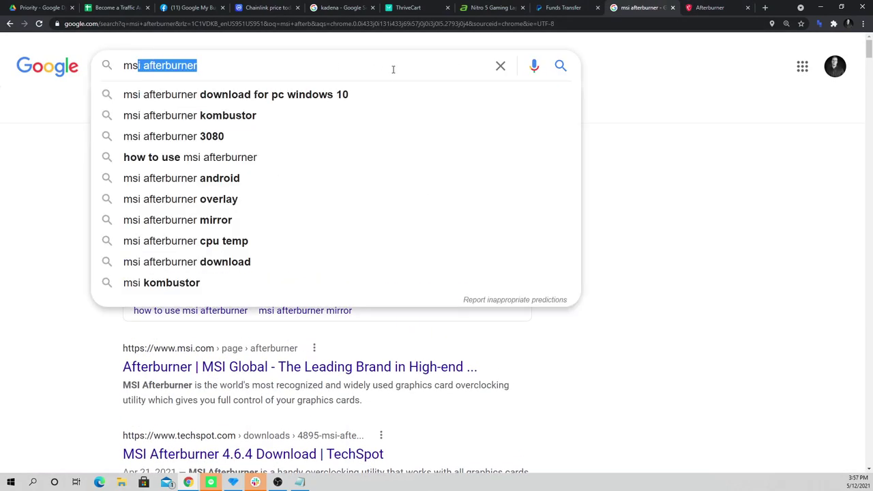
left_click(735, 110)
left_click(362, 65)
key("ctrl+shift+Left")
key("ctrl+shift+Left")
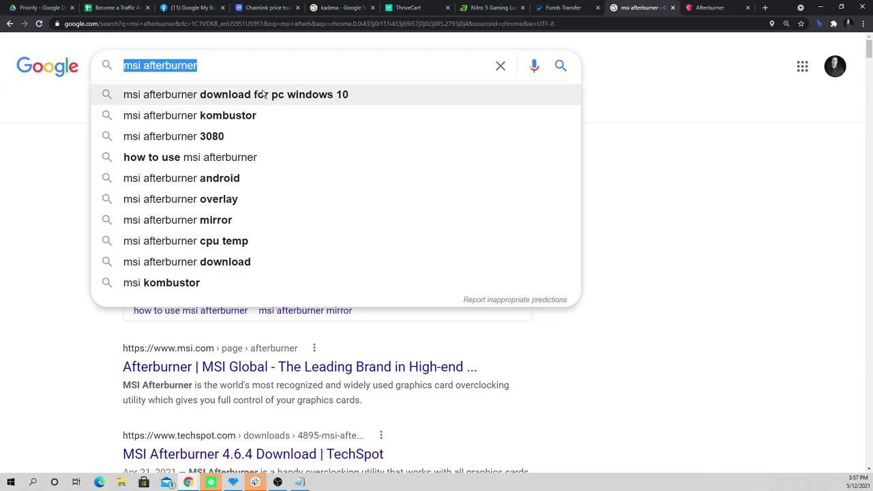
type("gtx 1080")
key("Return")
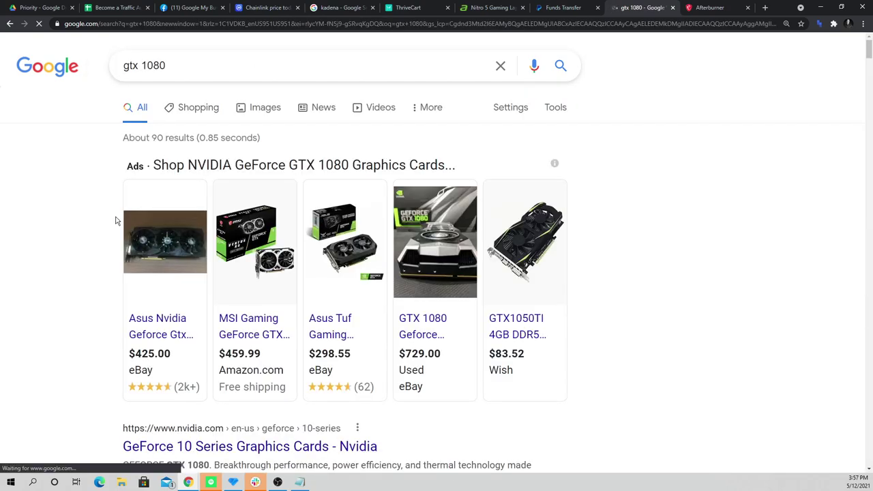
scroll(232, 218, "down", 3)
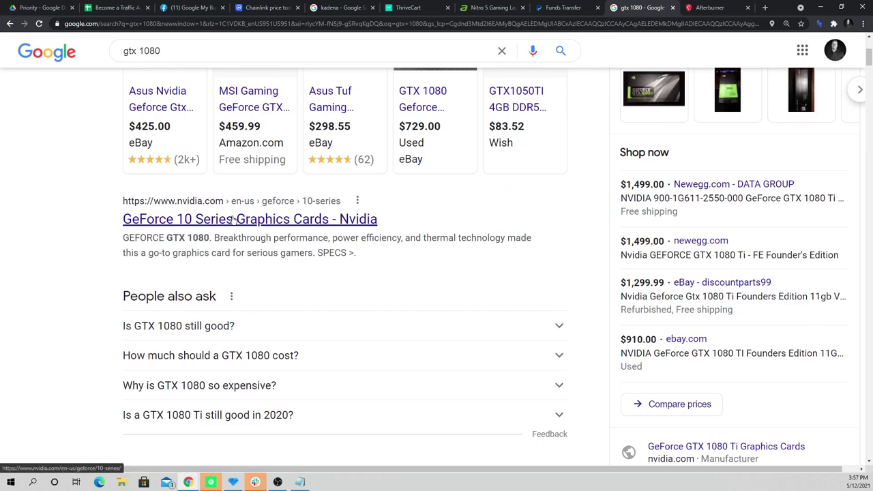
scroll(400, 234, "down", 4)
scroll(335, 220, "up", 7)
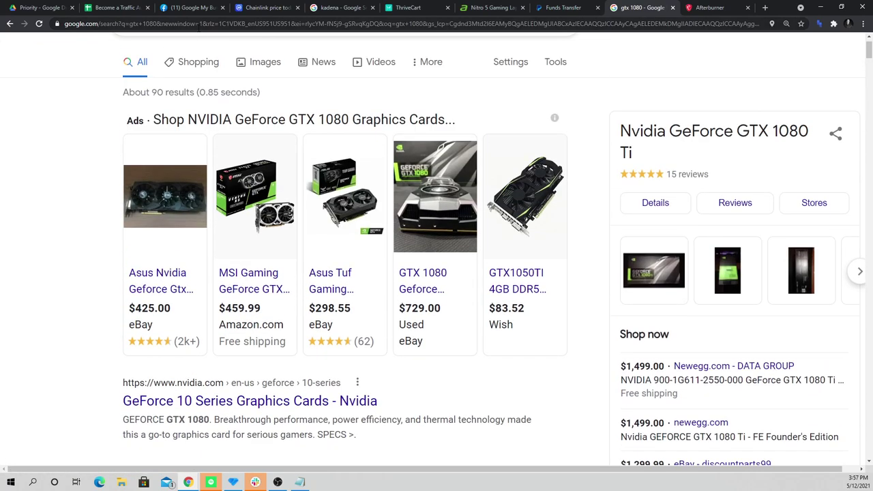
scroll(200, 47, "up", 1)
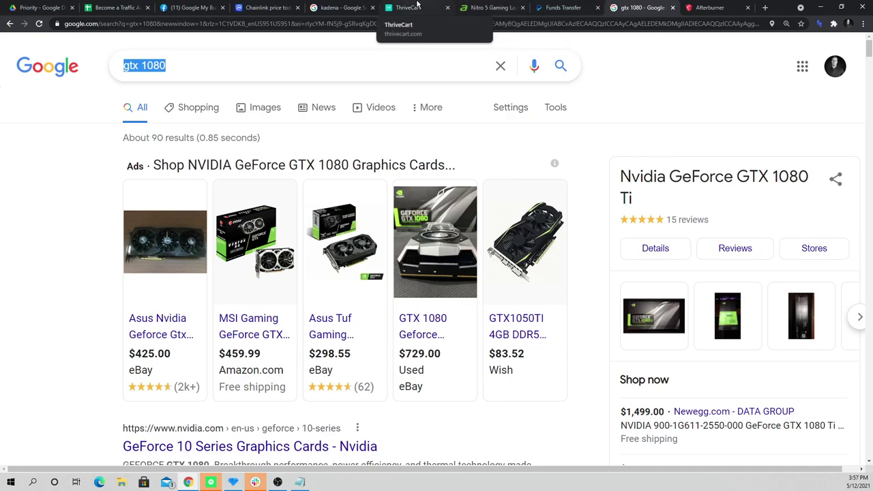
- Find This PC through the Windows search and open its properties to view the device specifications
key("super")
type("s")
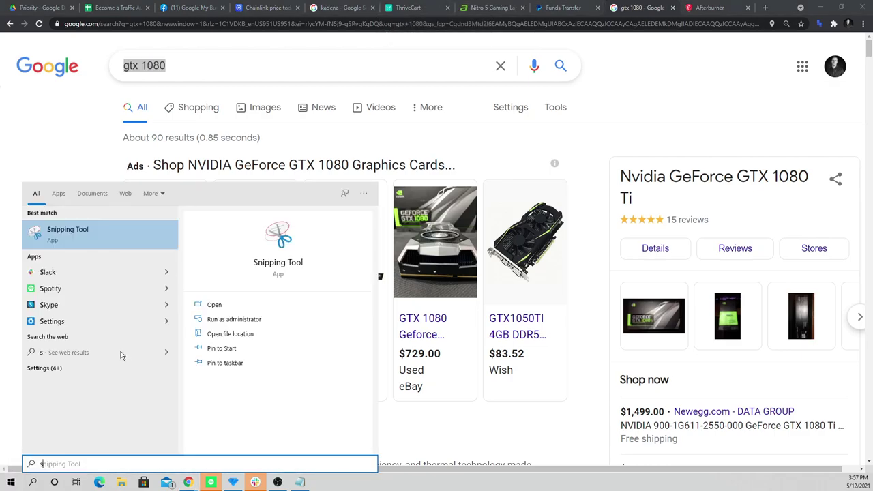
key("BackSpace")
type("com")
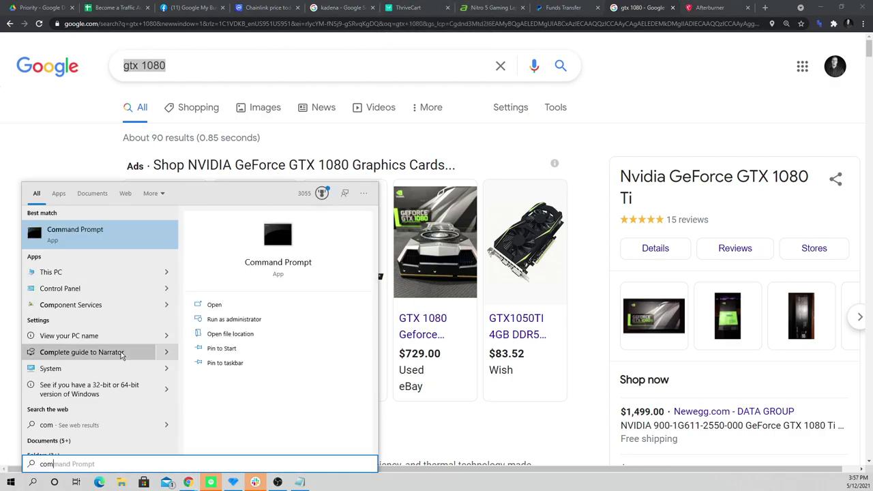
right_click(79, 272)
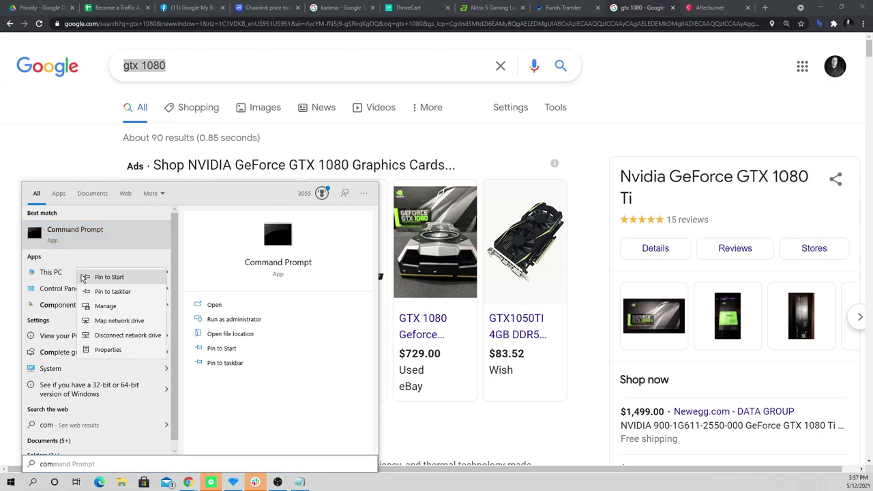
left_click(127, 351)
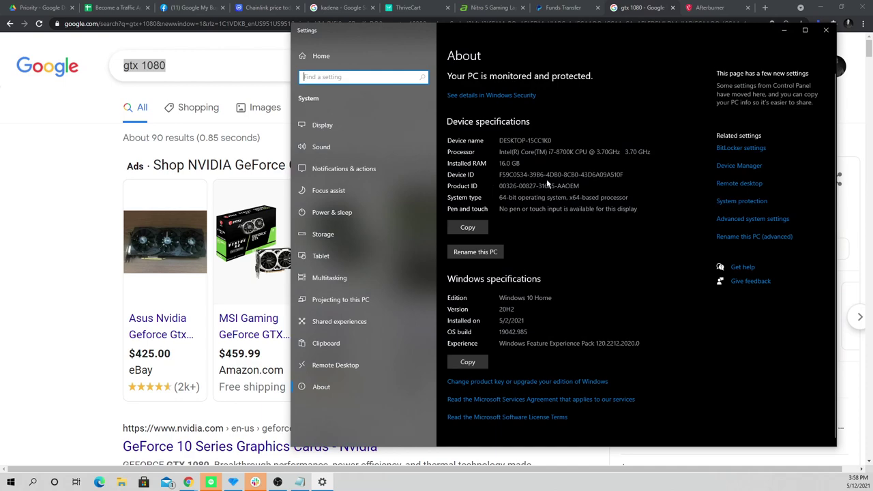
left_click(467, 227)
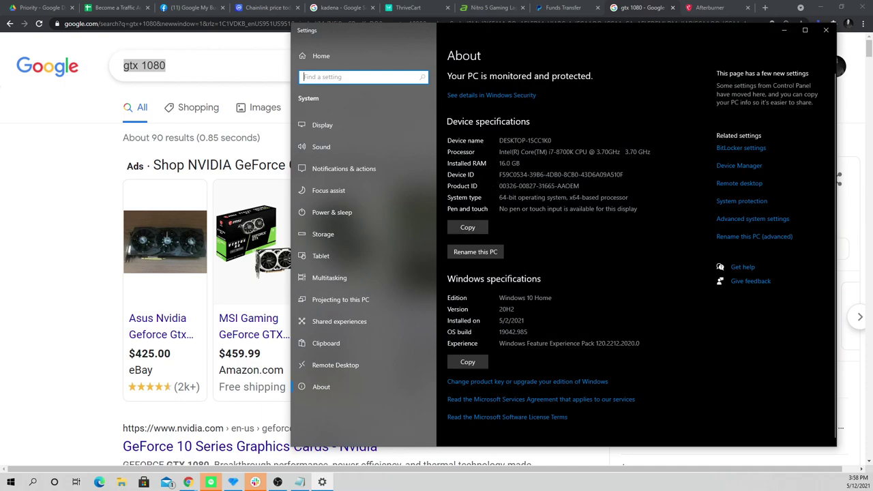
- Check which graphics card is listed under Display adapters in Device Manager, and minimize Device Manager and Settings
left_click(738, 165)
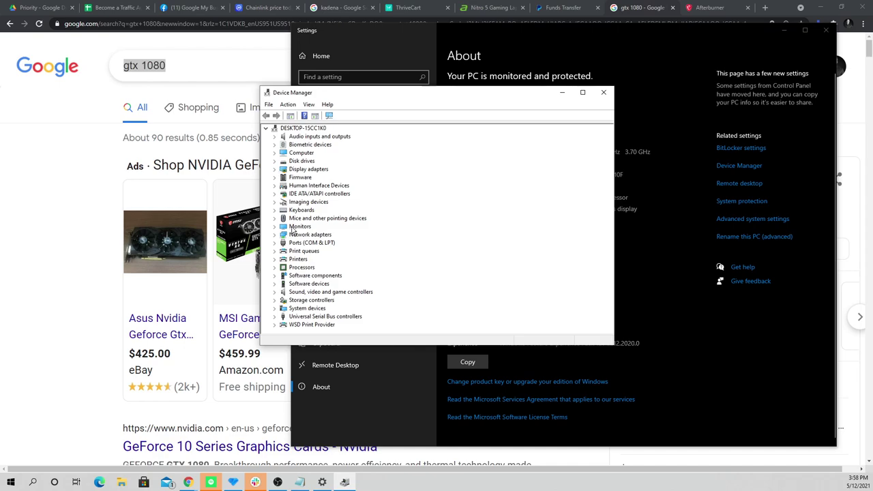
left_click(275, 169)
left_click(307, 177)
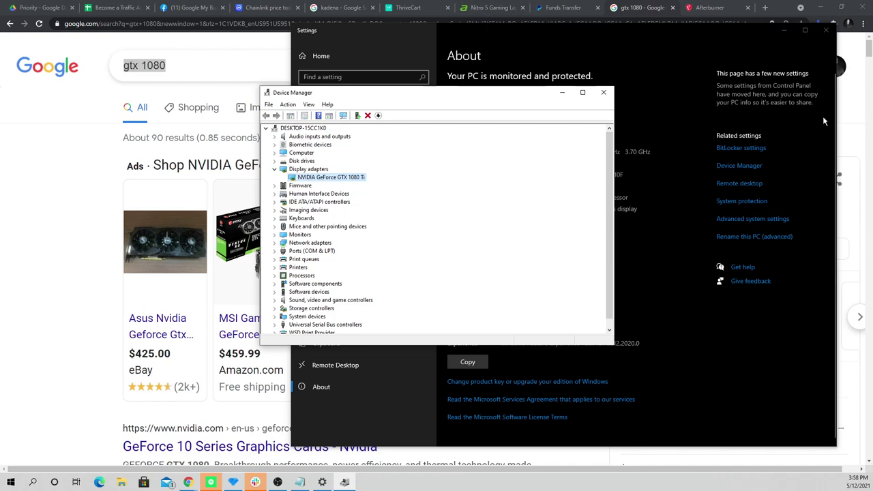
left_click(562, 96)
left_click(784, 30)
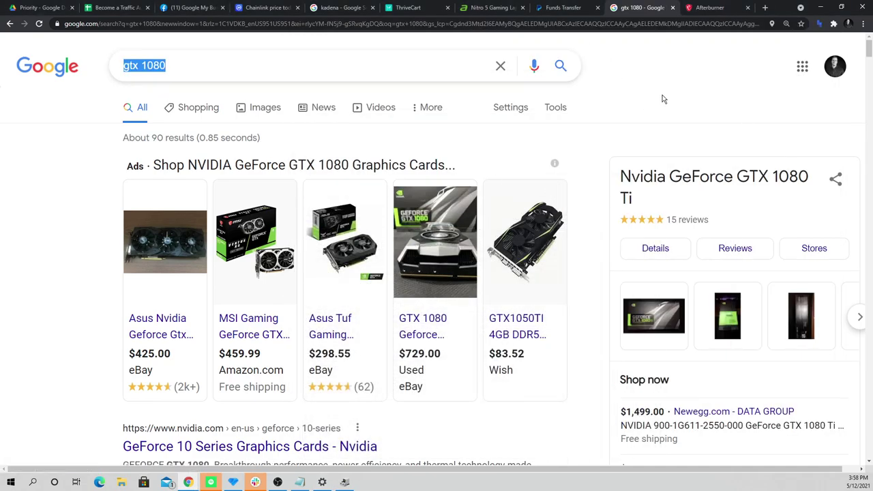
- Minimize the browser, start a blank Notepad note and write "Step 1: downloading kyrptex" as its first line
left_click(820, 7)
left_click(11, 481)
type("notepad")
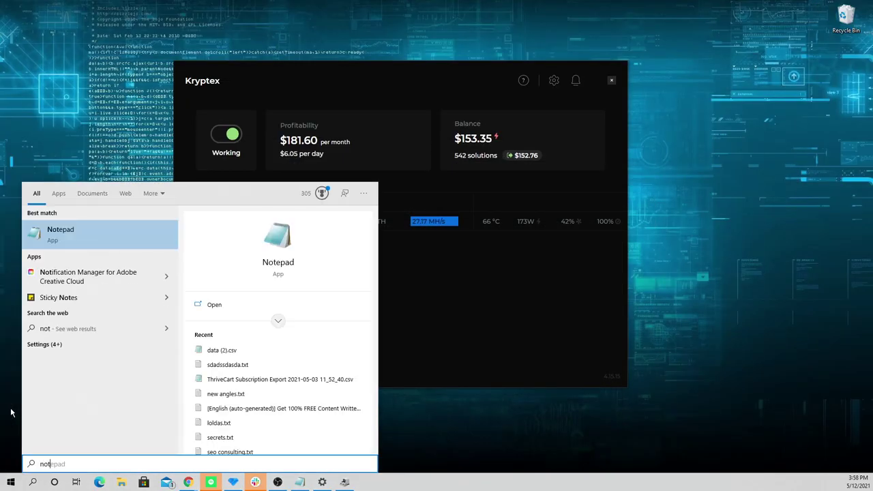
key("Return")
type("Step 1:")
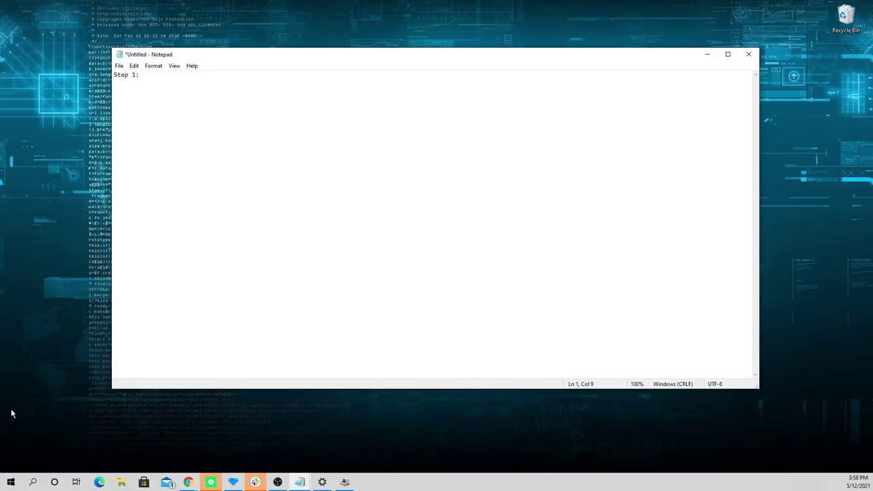
type("downloading kyrptex")
key("Return")
- Add the lines "Step 2: MSI after burner" and "Step 3:" to the note
type("Step 2: MSI after burn")
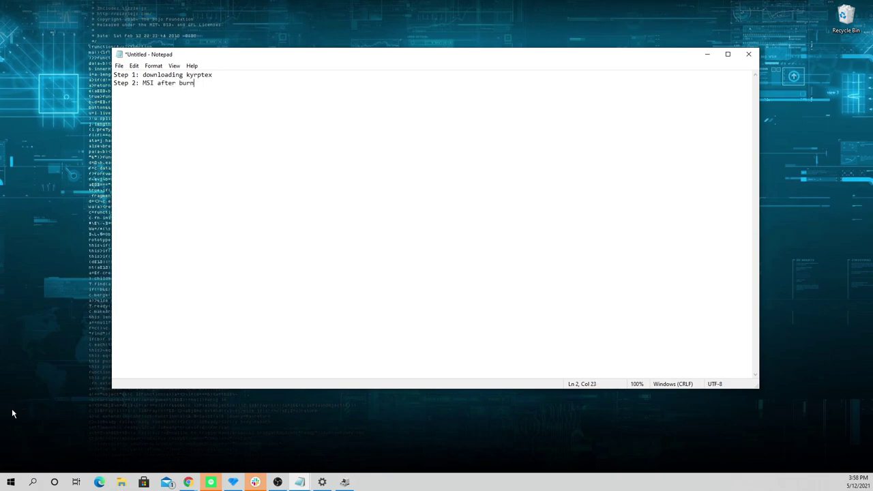
type("er")
key("Return")
type("Step 3:")
- Enlarge the displayed text of the steps note in Notepad
key("ctrl+plus")
key("ctrl+plus")
key("ctrl+plus")
key("ctrl+plus")
key("ctrl+plus")
key("ctrl+plus")
key("ctrl+plus")
key("ctrl+plus")
key("ctrl+plus")
key("ctrl+plus")
key("ctrl+plus")
key("ctrl+plus")
key("ctrl+plus")
key("ctrl+plus")
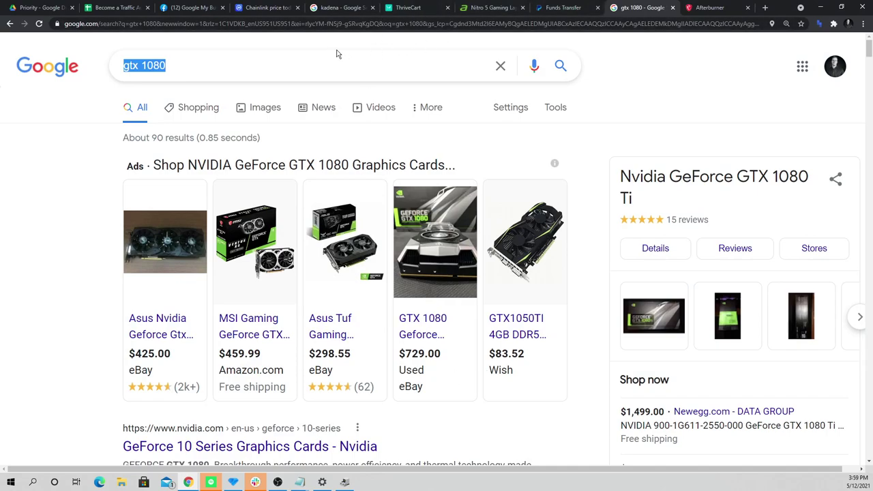
left_click_drag(257, 60, 136, 69)
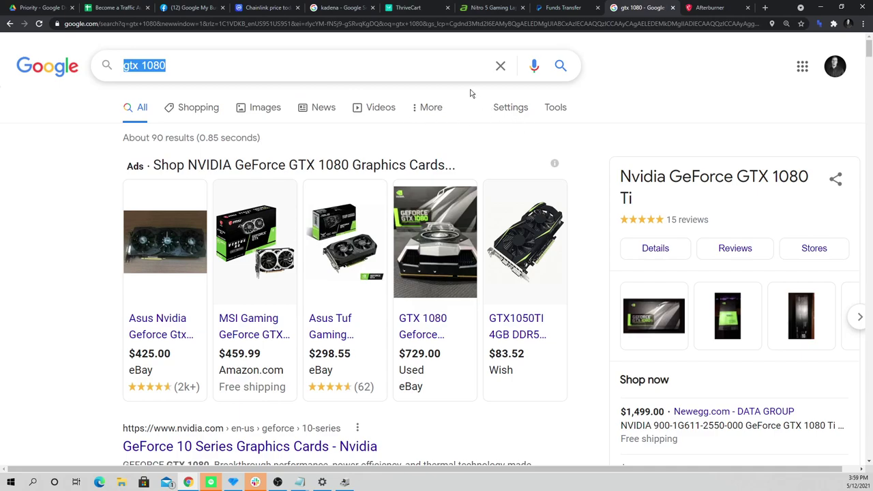
left_click(423, 72)
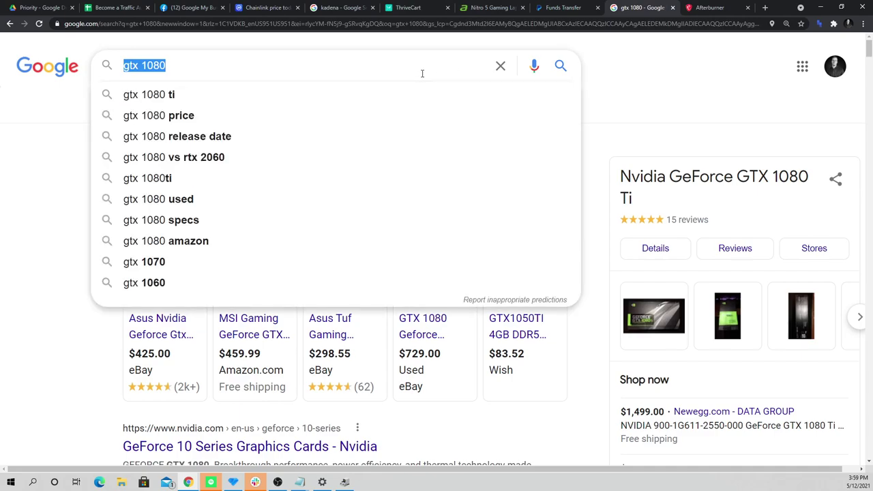
left_click(679, 84)
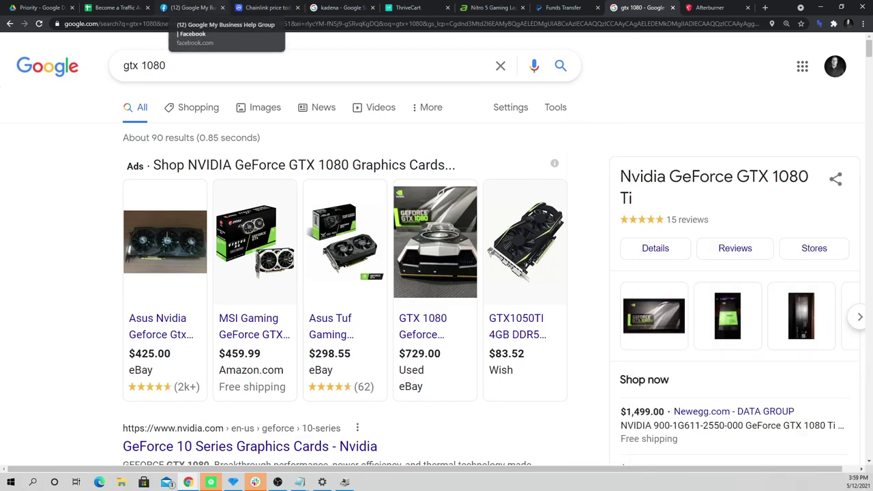
- Bring up the Google My Business Help Group page, dismiss its notification and search Facebook for "marketplace"
left_click(221, 8)
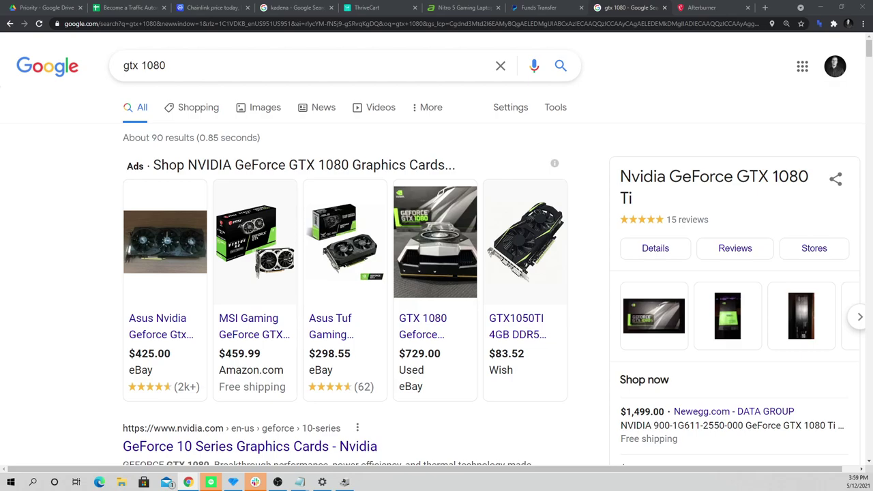
key("ctrl+shift+t")
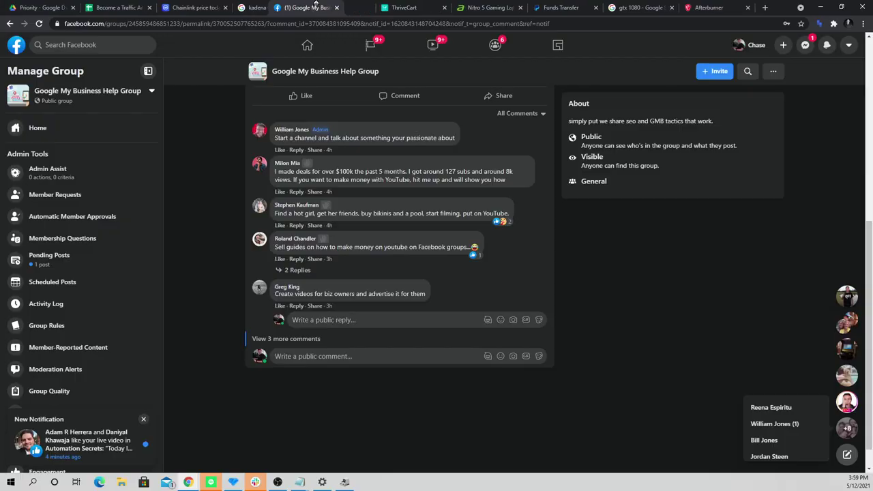
left_click(143, 419)
left_click(89, 44)
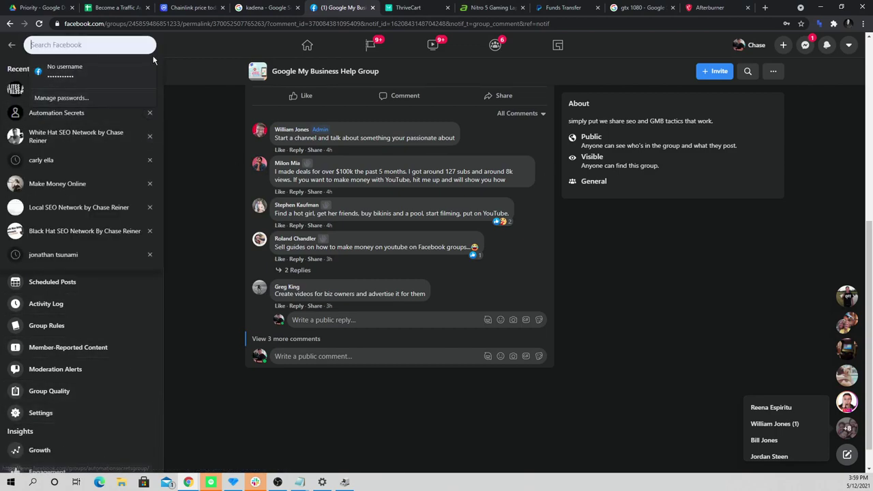
type("marketplace")
key("Return")
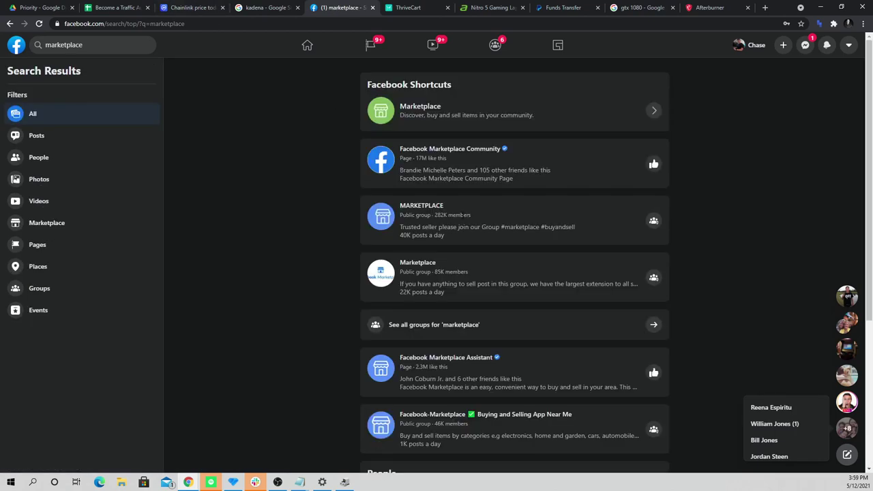
- Leave the MARKETPLACE group page and filter the Facebook search results to Marketplace listings
left_click(413, 206)
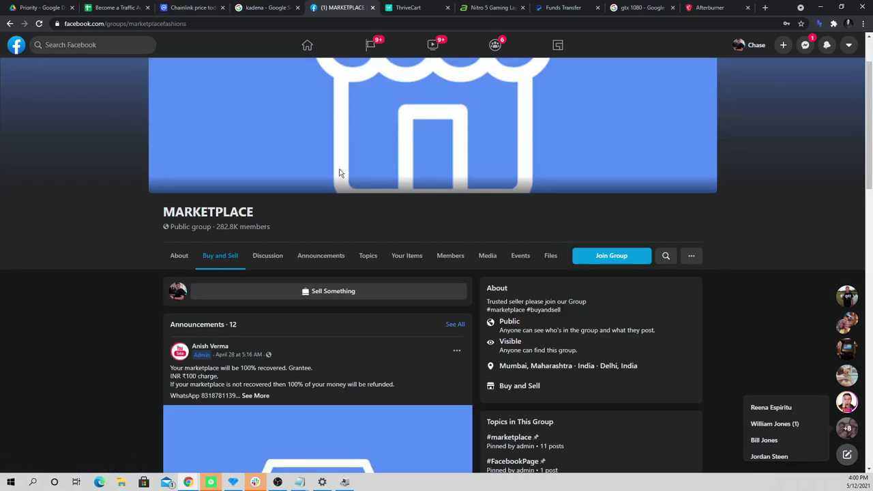
key("alt+Left")
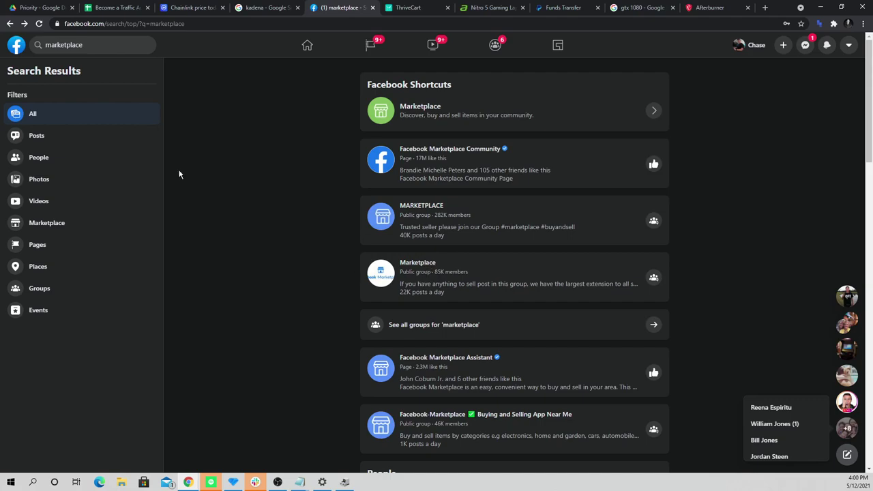
left_click(111, 219)
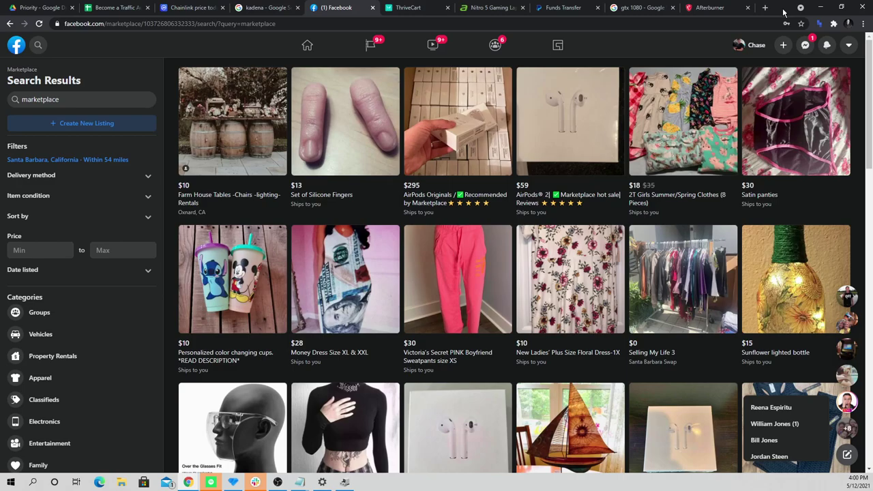
- Move the browser window down to view the Kryptex earnings behind it, and restore it to full screen
left_click_drag(785, 11, 709, 324)
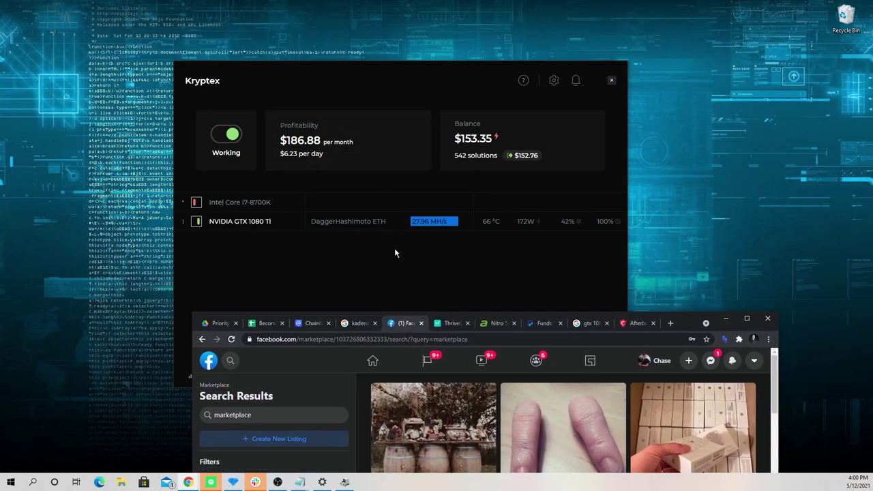
double_click(694, 325)
left_click_drag(746, 8, 670, 354)
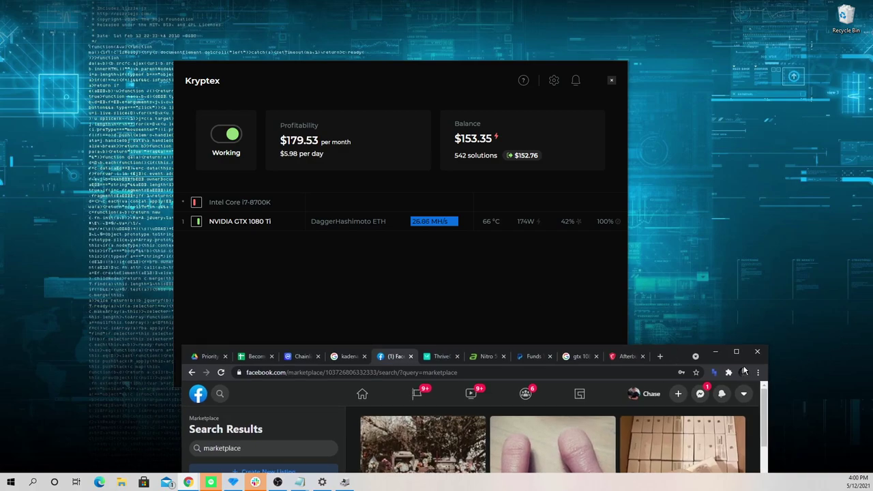
left_click_drag(689, 359, 577, 2)
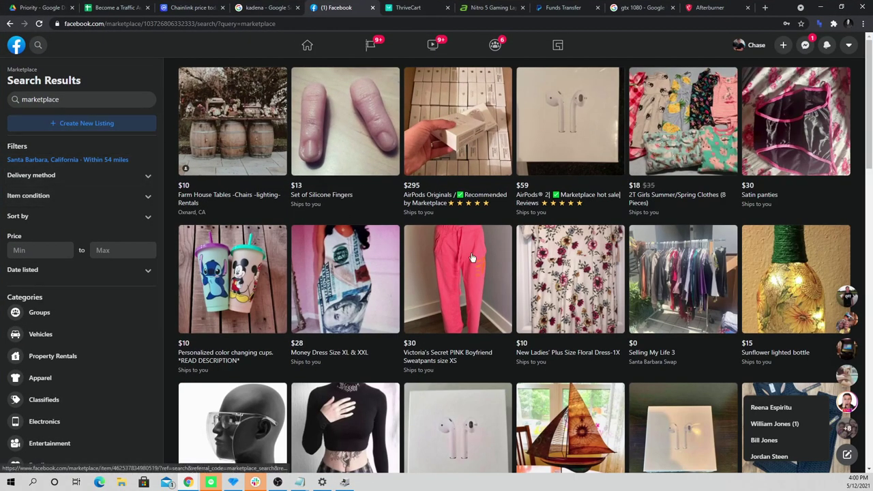
- Search Facebook Marketplace for "computers" and look through the first listings
left_click(126, 104)
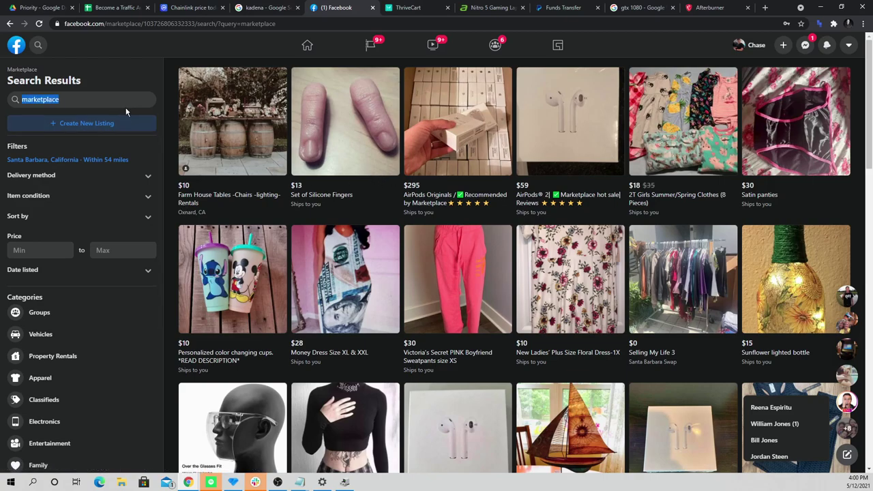
type("computers")
key("Return")
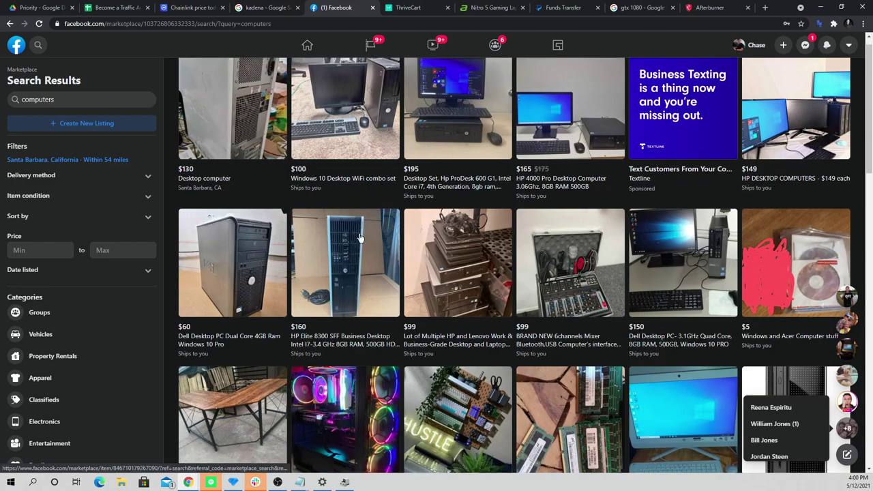
scroll(702, 258, "down", 2)
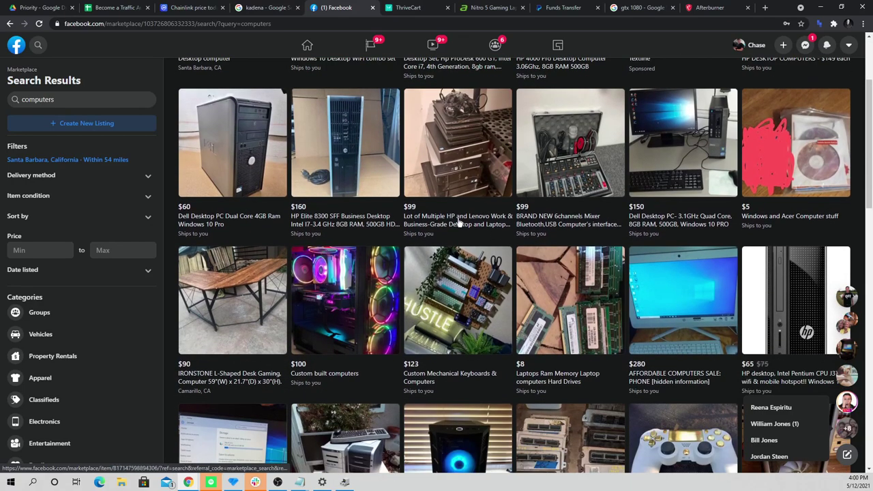
scroll(402, 213, "down", 5)
scroll(409, 198, "down", 1)
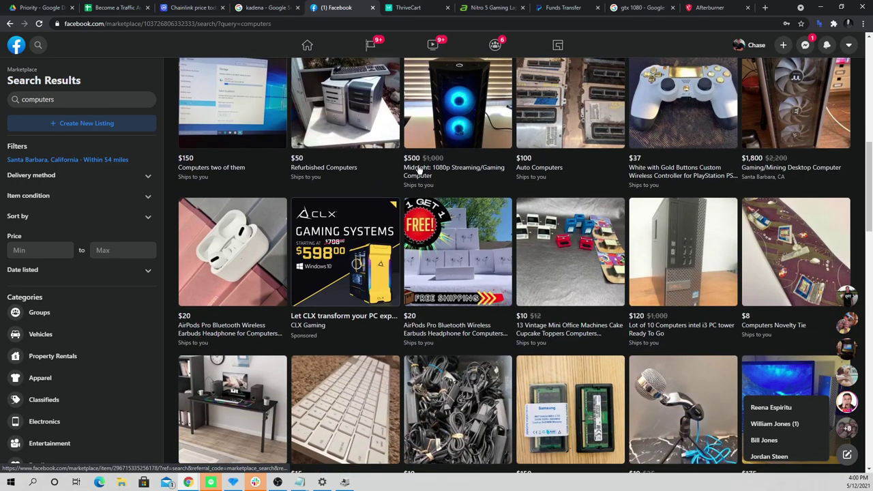
scroll(497, 170, "up", 1)
scroll(497, 170, "down", 1)
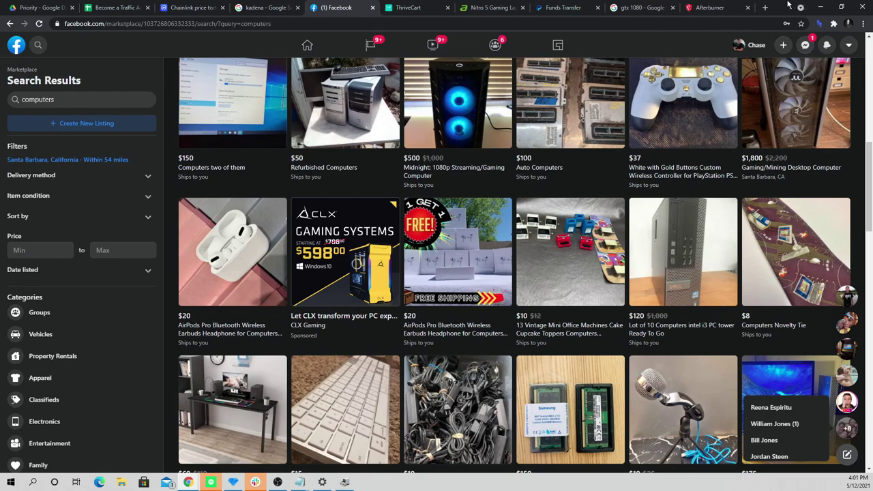
- Move the browser aside to show the Kryptex profitability and hash rate, bring Kryptex to the front, and return the browser to full screen
left_click_drag(788, 6, 673, 370)
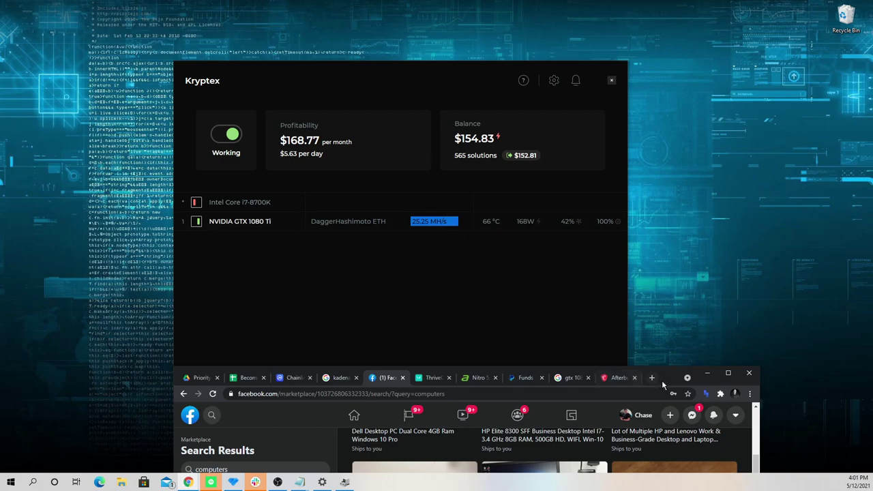
left_click_drag(669, 382, 668, 370)
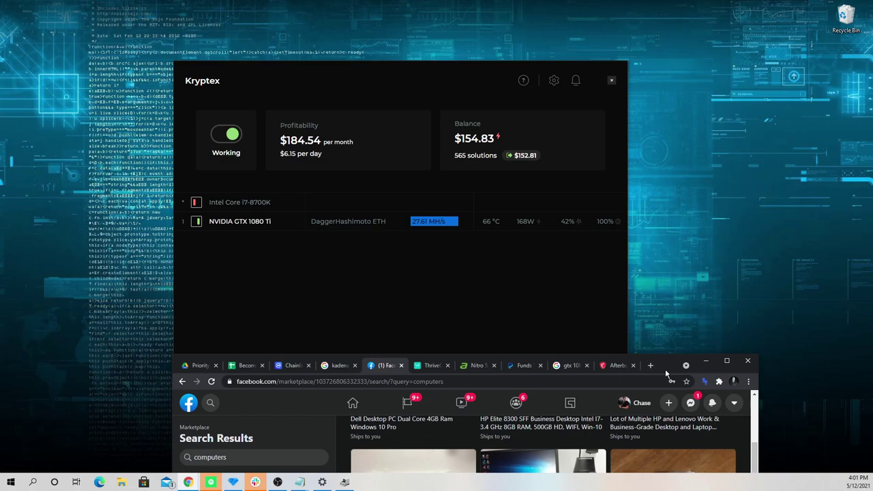
left_click_drag(665, 368, 666, 366)
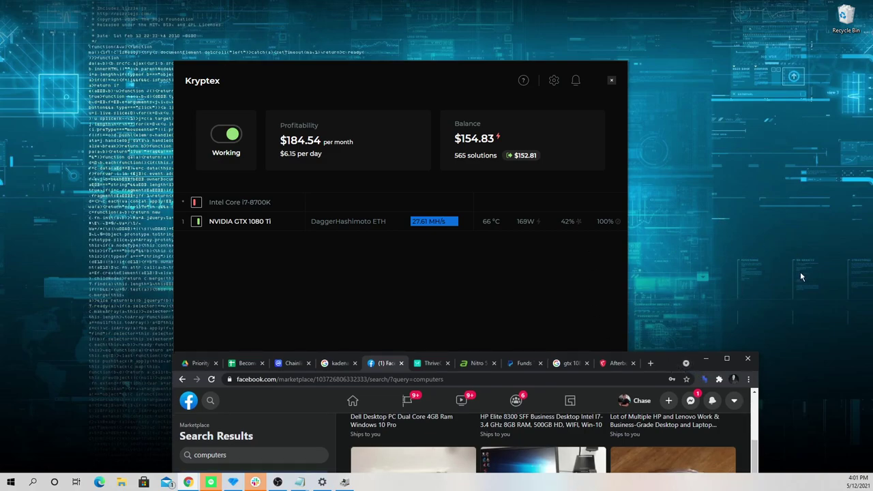
left_click_drag(672, 358, 691, 292)
left_click(434, 224)
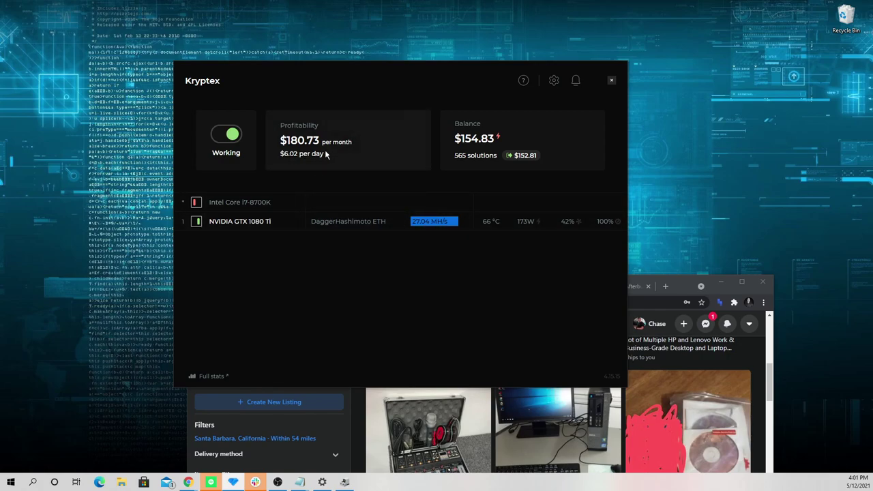
left_click_drag(673, 284, 669, 260)
left_click(717, 258)
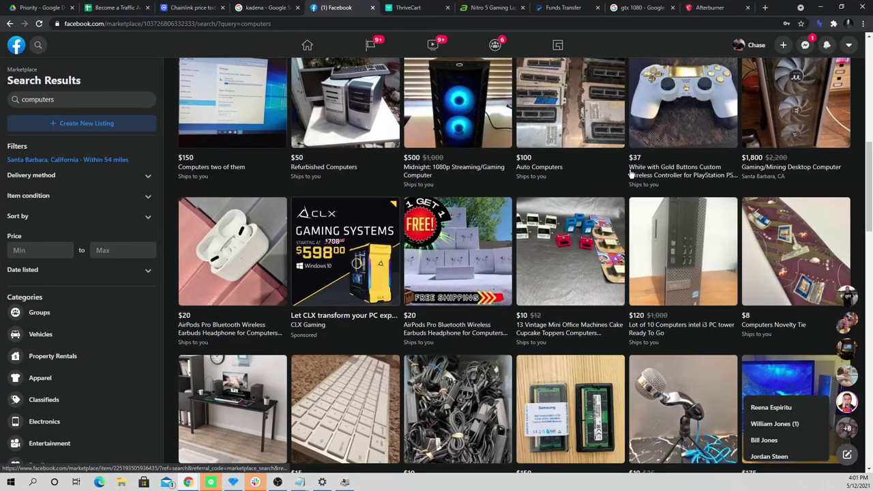
- Browse further down the computer listings, view the "Gaming Pc build" listing and close it
scroll(656, 220, "down", 5)
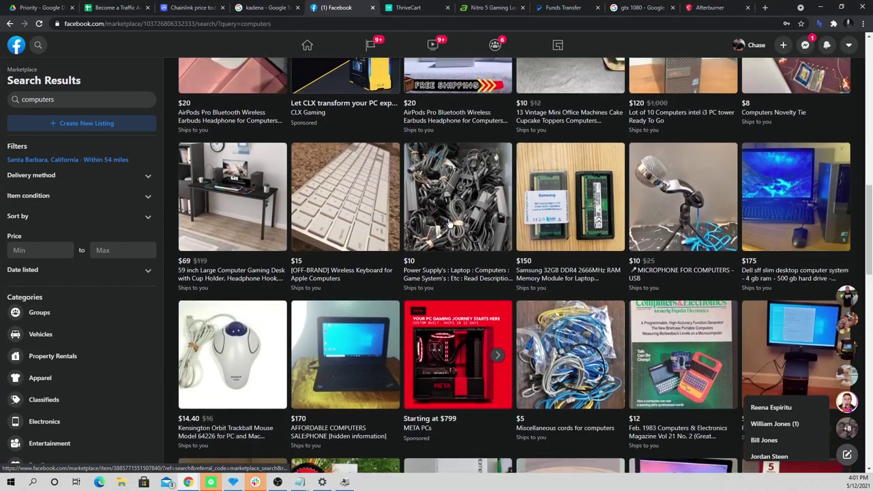
scroll(662, 402, "down", 12)
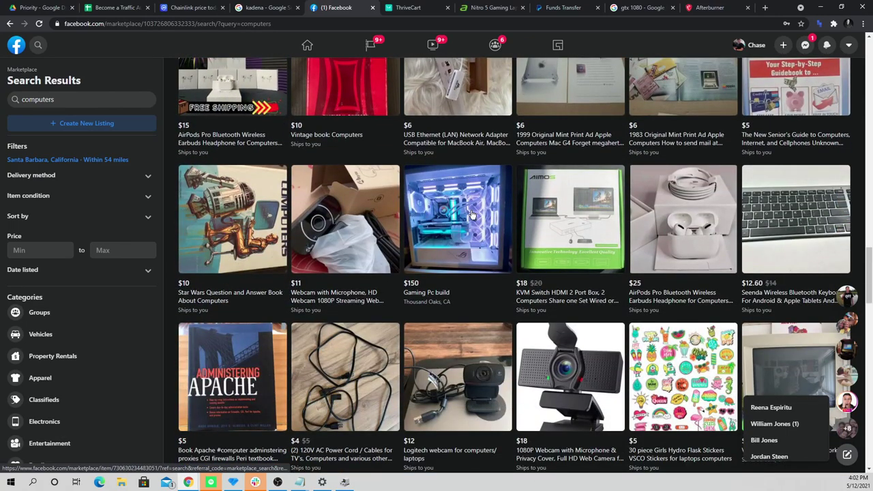
left_click(473, 215)
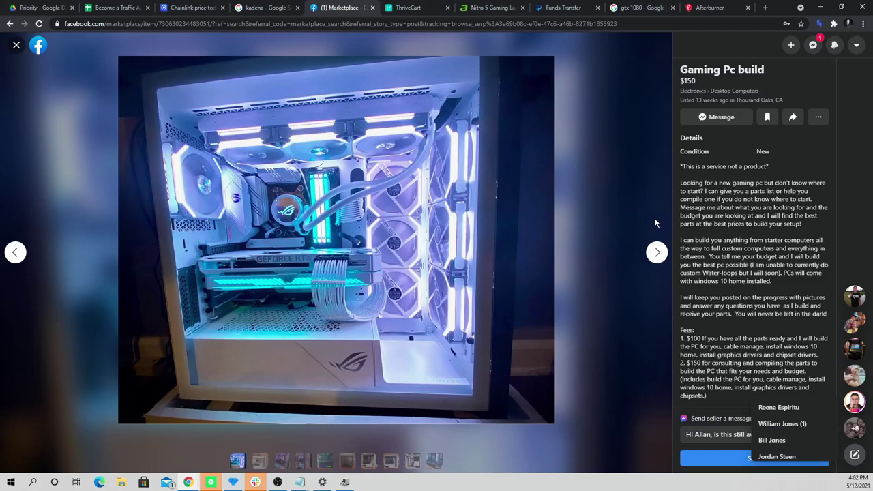
left_click(17, 45)
- Look further through the computer listings and open the $600 "RGB Gaming PC" listing
scroll(593, 167, "down", 3)
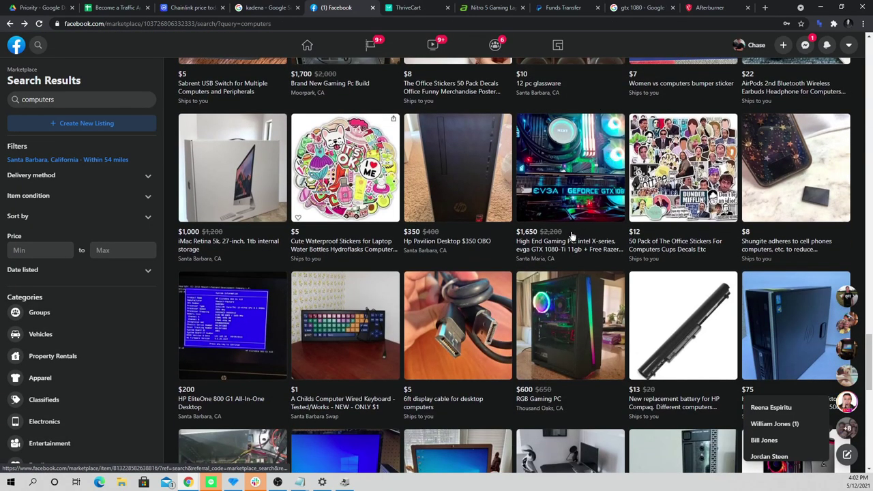
scroll(546, 218, "down", 4)
scroll(423, 183, "up", 2)
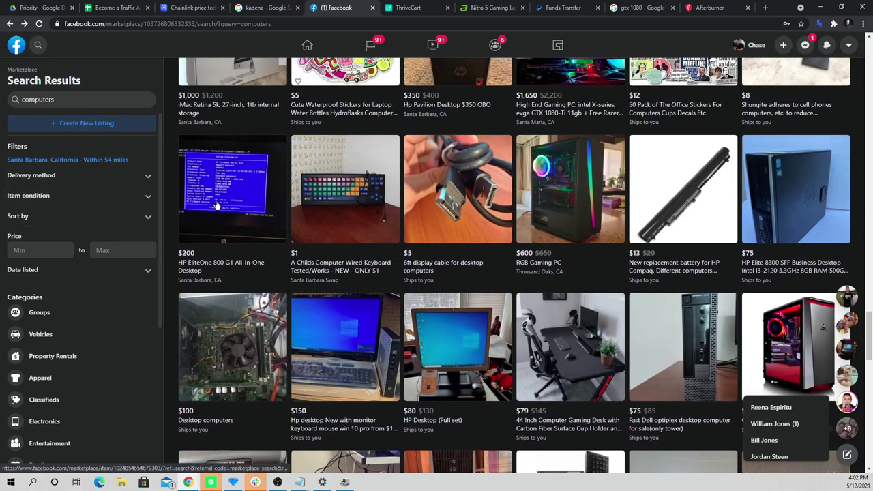
left_click(558, 219)
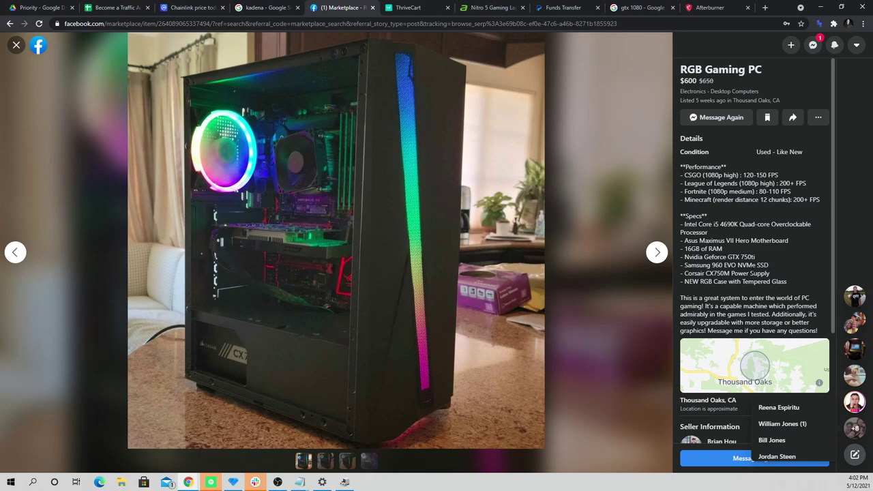
- Copy "Nvidia Geforce GTX 750ti" from the listing's specs and search Google for it in a new tab
left_click_drag(757, 257, 685, 256)
key("ctrl+c")
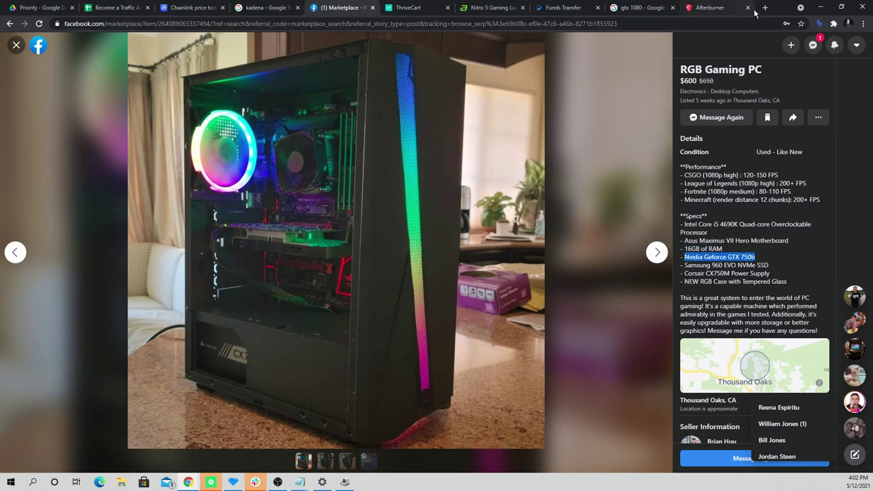
left_click(765, 8)
key("ctrl+v")
key("Return")
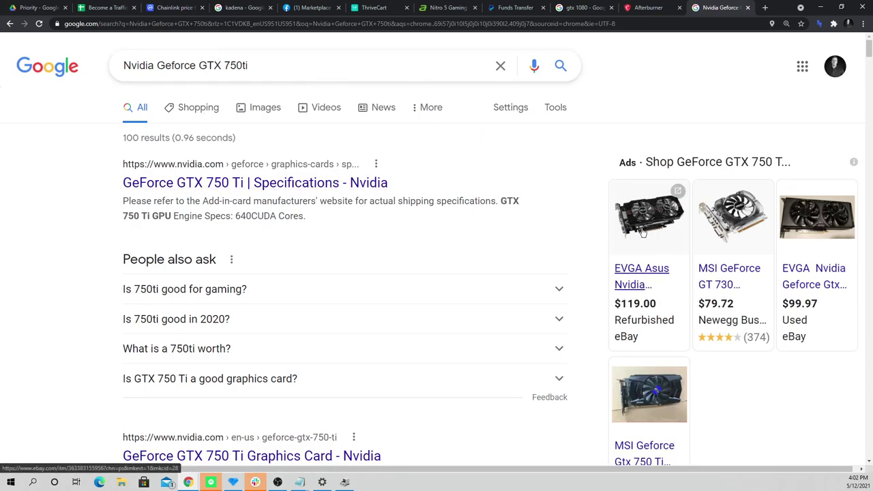
- Open NVIDIA's GeForce GTX 750 Ti specifications page from the results, enlarge it to 110% and examine the memory and power specs
scroll(709, 300, "down", 2)
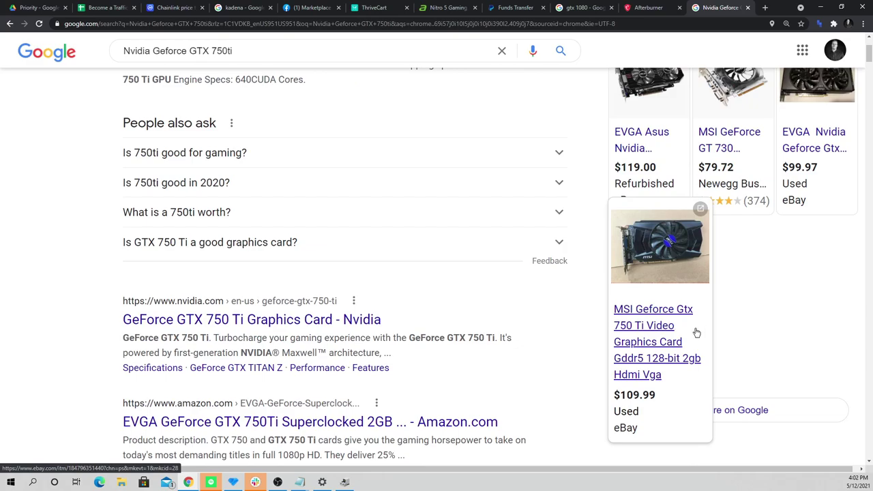
scroll(551, 321, "up", 2)
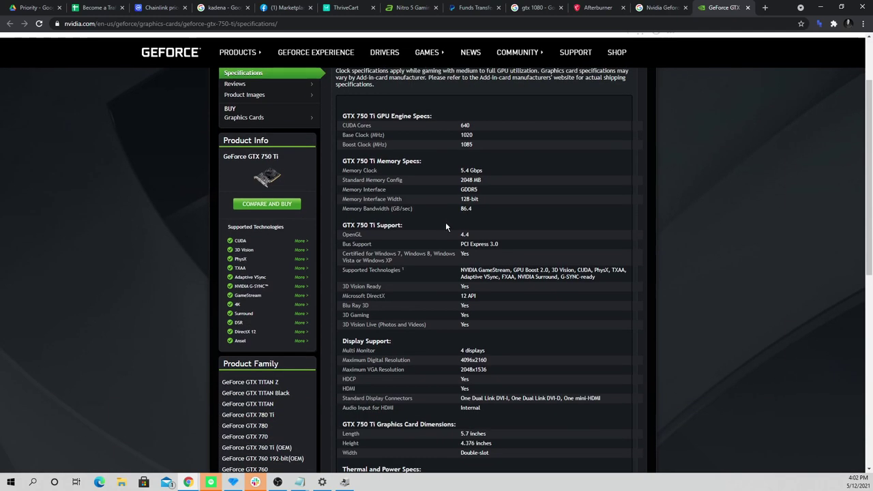
key("ctrl+plus")
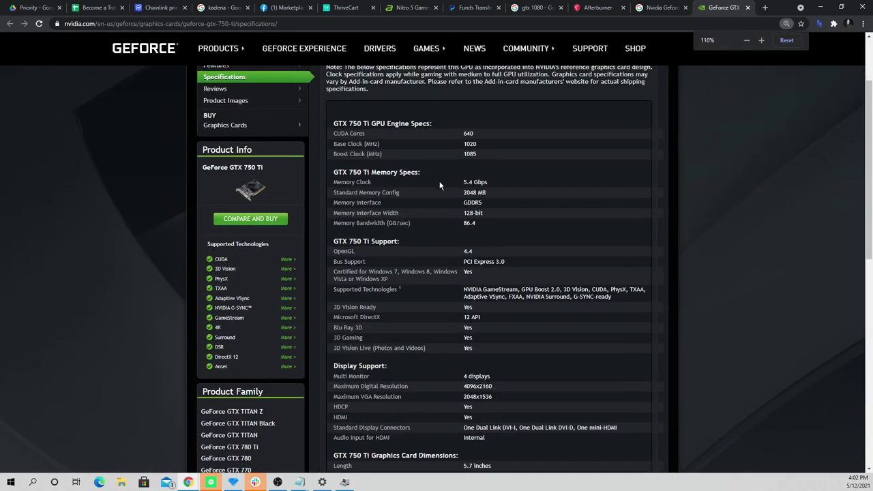
scroll(440, 186, "down", 1)
scroll(491, 225, "down", 1)
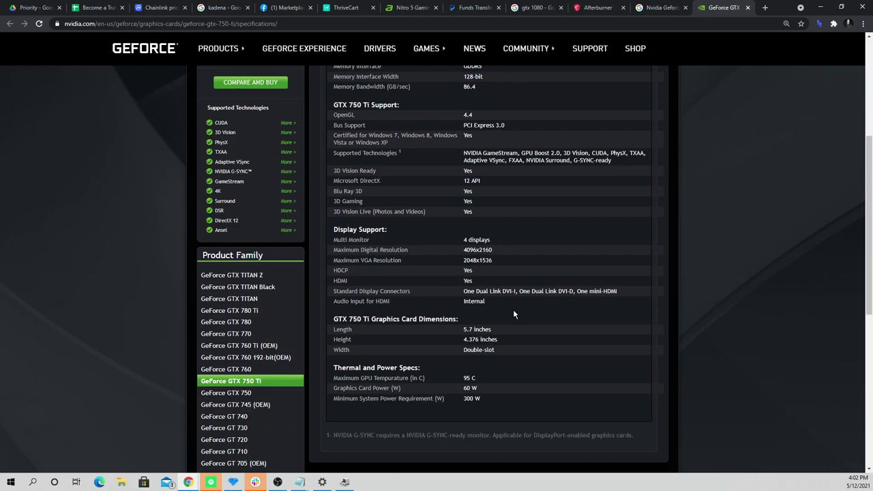
scroll(440, 195, "up", 2)
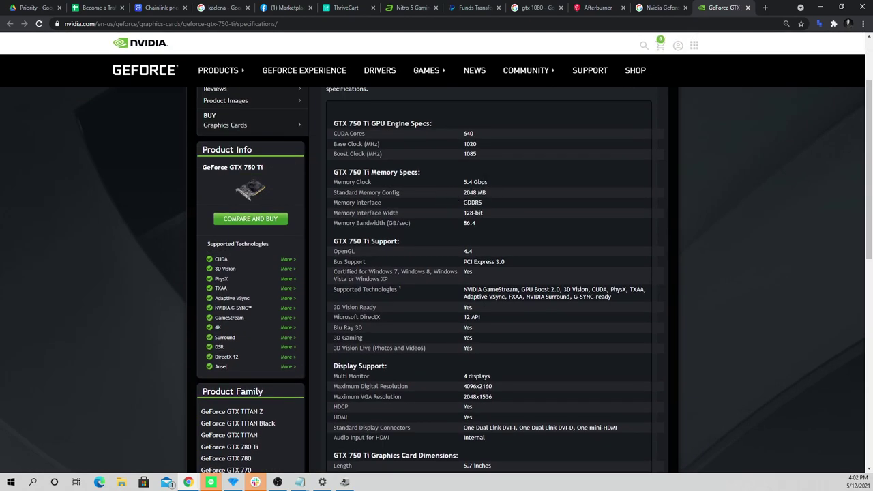
triple_click(483, 182)
left_click(500, 195)
scroll(546, 232, "up", 2)
- From the Google results, open NVIDIA's GTX 750 Ti graphics card page and Amazon's EVGA GeForce GTX 750Ti Superclocked listing in separate tabs
left_click(665, 8)
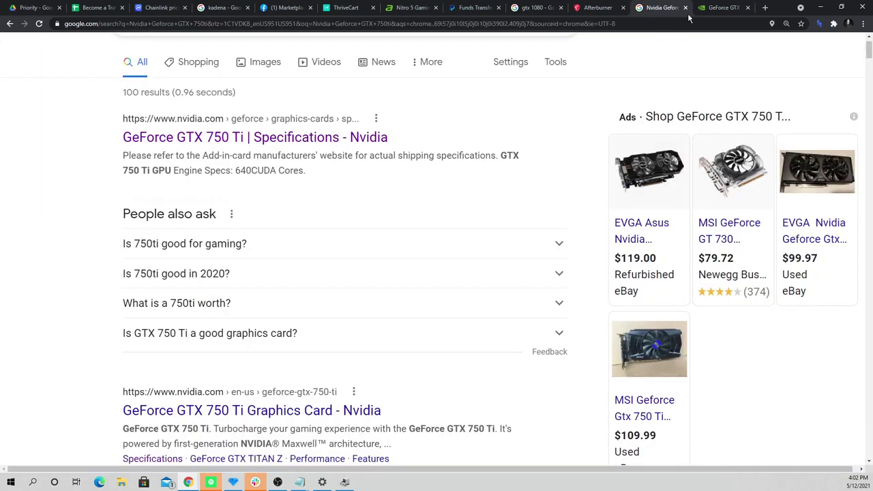
scroll(358, 271, "down", 2)
left_click(356, 266)
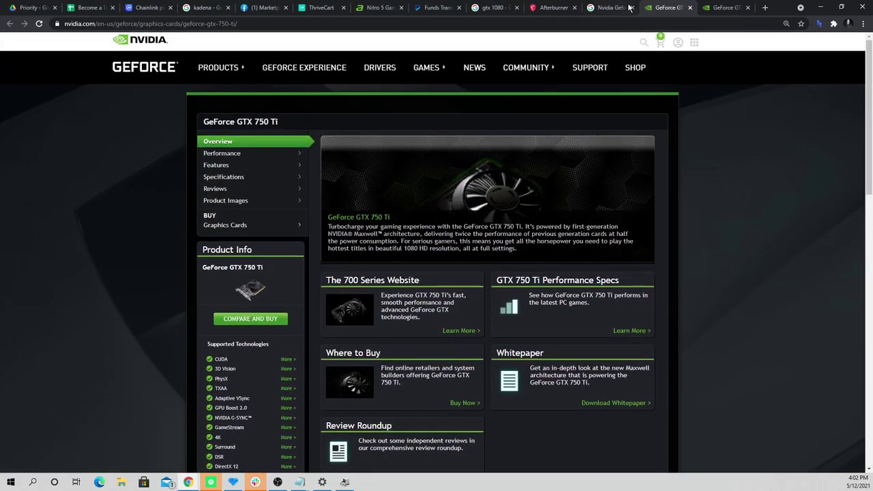
left_click(629, 8)
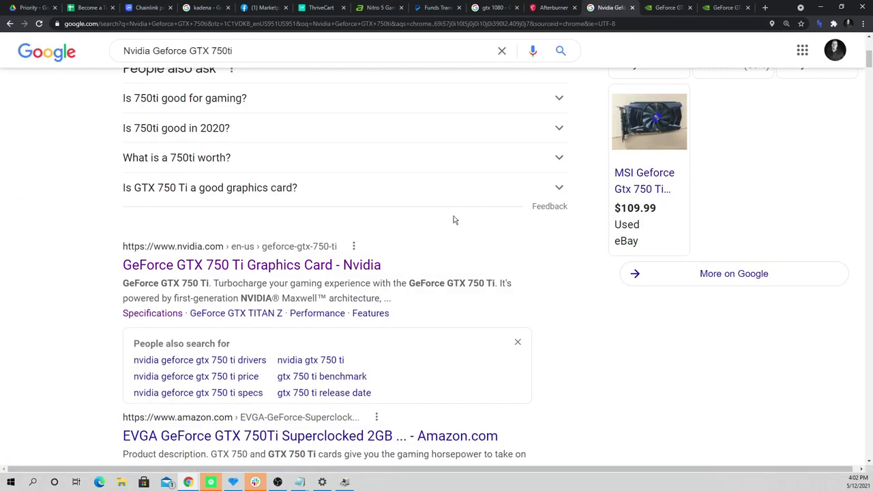
scroll(303, 267, "down", 3)
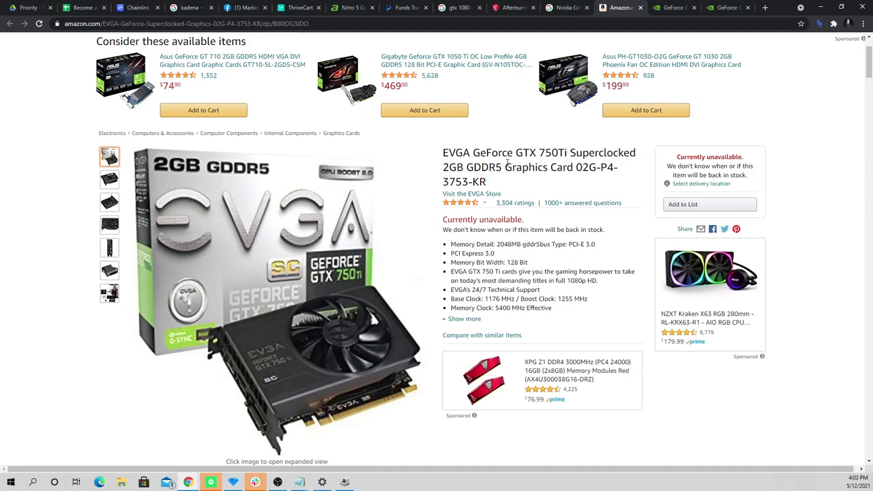
- Write "computer selling is MORE EXPENSIVE" in a new Notepad note with the text enlarged to 390%, and return to the browser
left_click(11, 483)
left_click(7, 237)
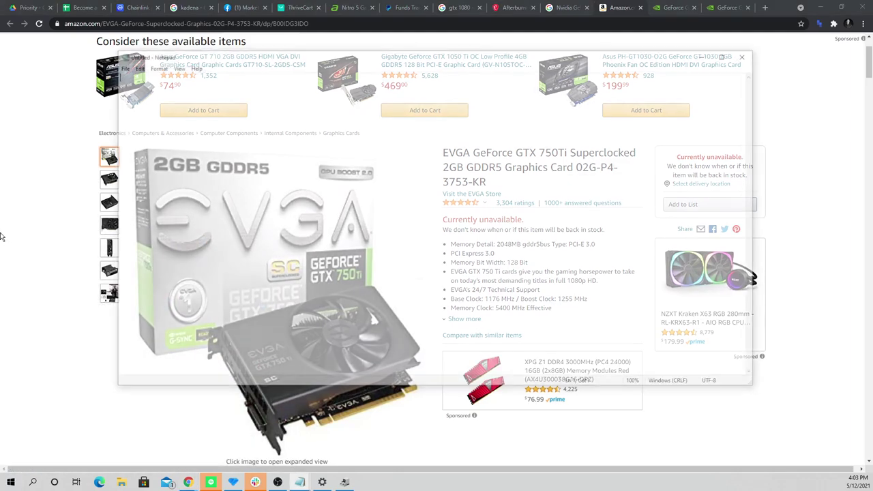
type("computer")
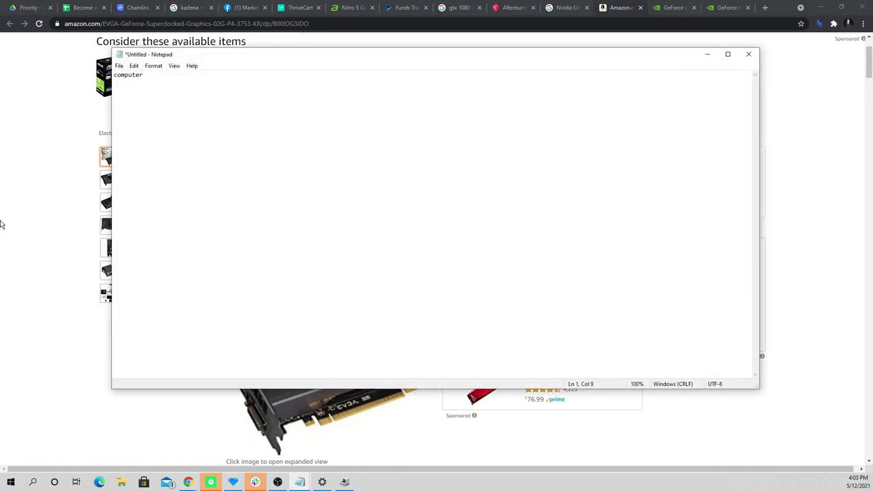
scroll(269, 179, "up", 20)
type("er selling is")
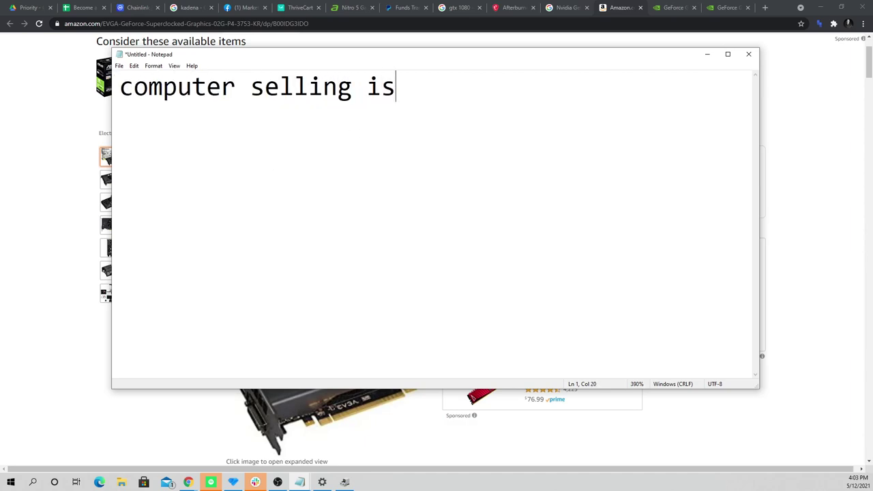
type(" MORE EXPENSIVE")
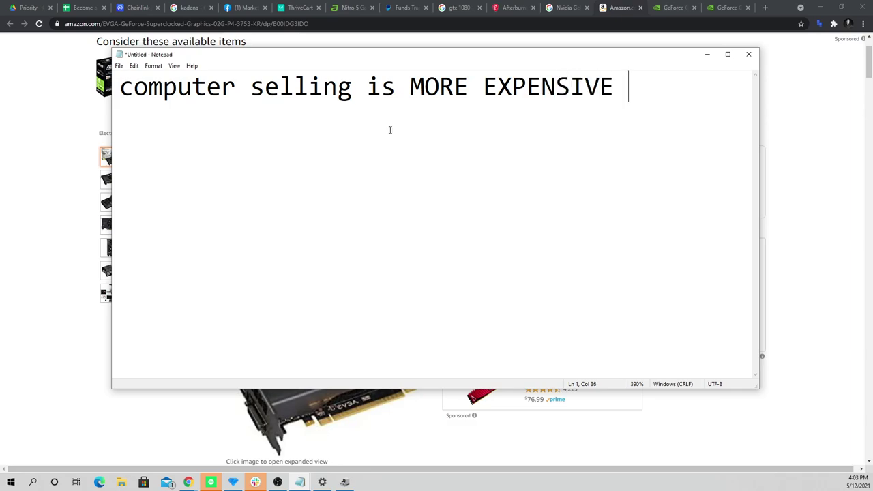
left_click(12, 228)
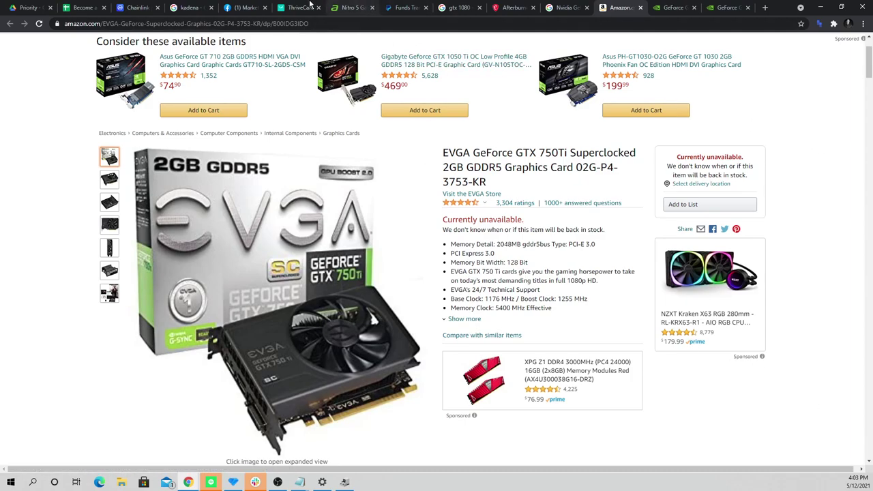
- Compare the RGB Gaming PC listing on Facebook with the Notepad note, highlighting the listing title and the note's text
left_click(256, 8)
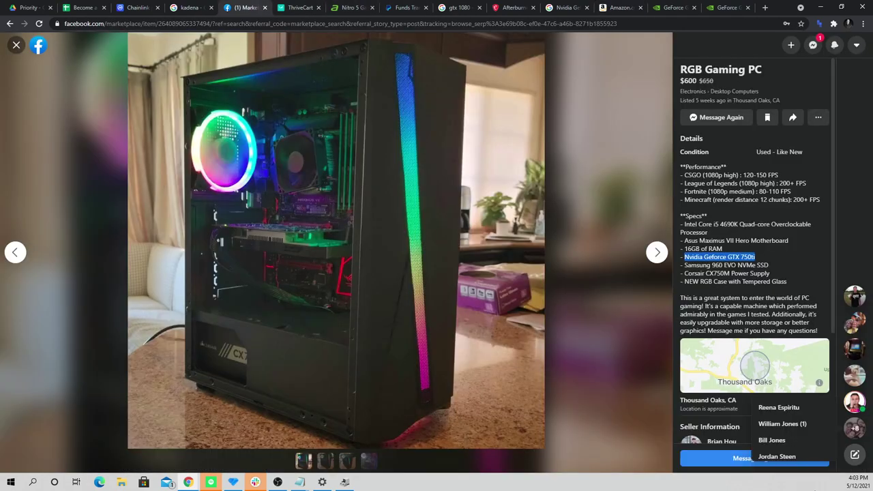
triple_click(684, 71)
key("alt+Tab")
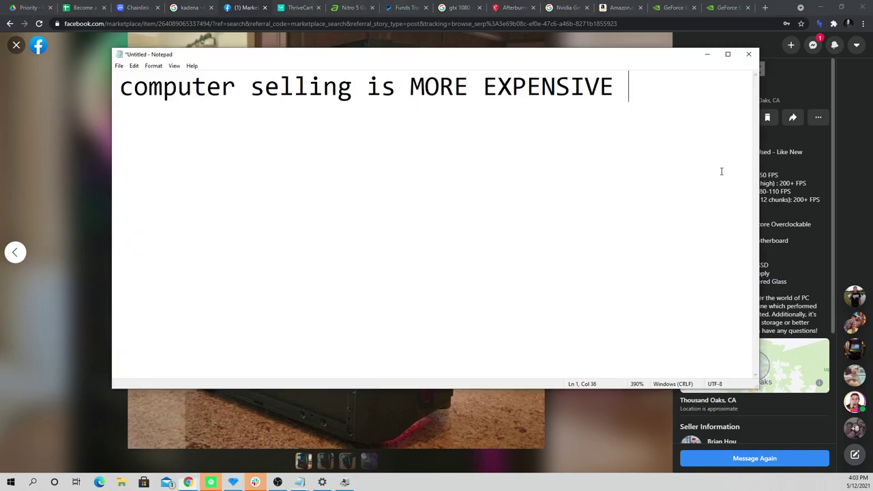
left_click(605, 134)
key("shift+Home")
left_click(308, 198)
key("ctrl+a")
key("alt+Tab")
left_click(649, 139)
key("alt+Tab")
key("alt+Tab")
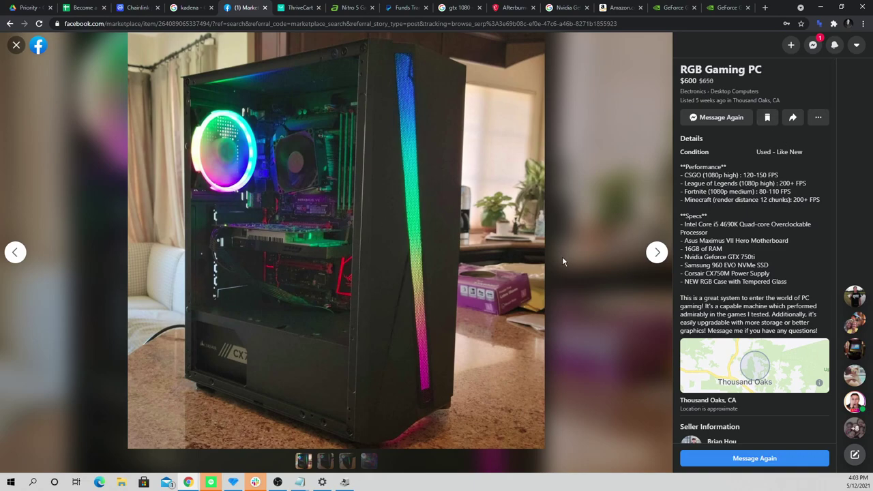
- Return to the Notepad note and replace its text with "1080ti hybrid $1100"
key("alt+Tab")
key("alt+Tab")
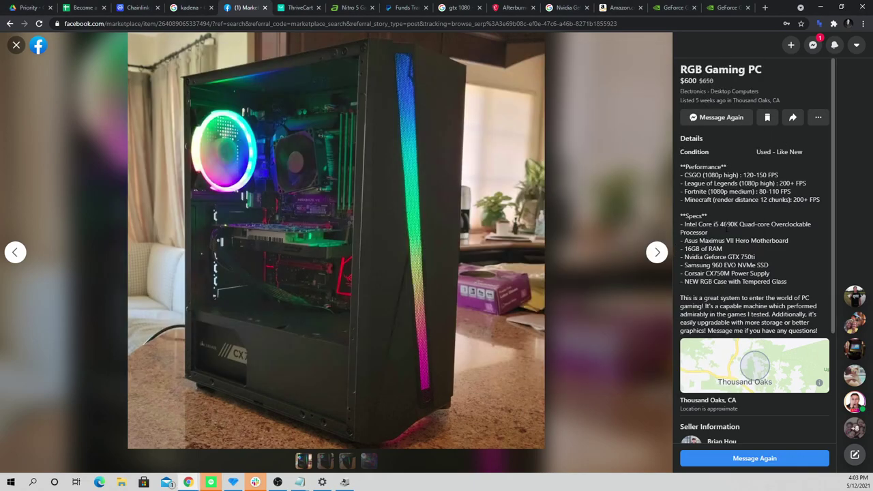
key("alt+Tab")
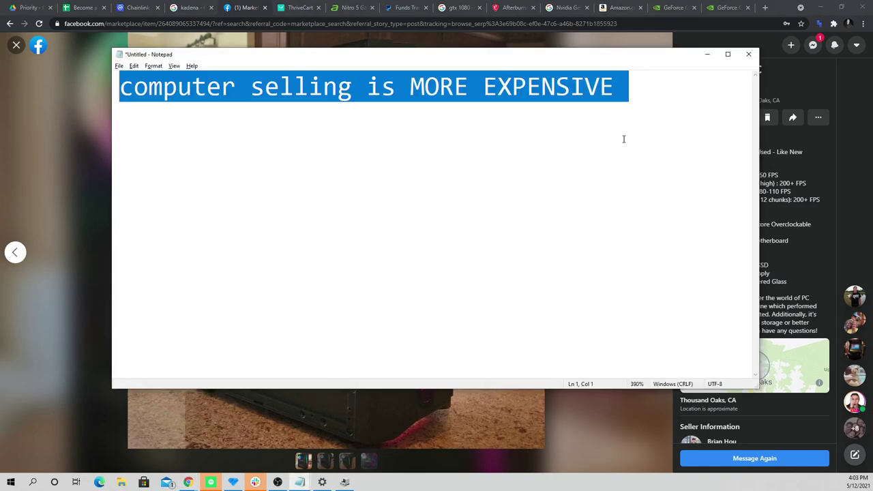
left_click_drag(644, 125, 163, 120)
left_click(409, 120)
left_click_drag(617, 100, 119, 100)
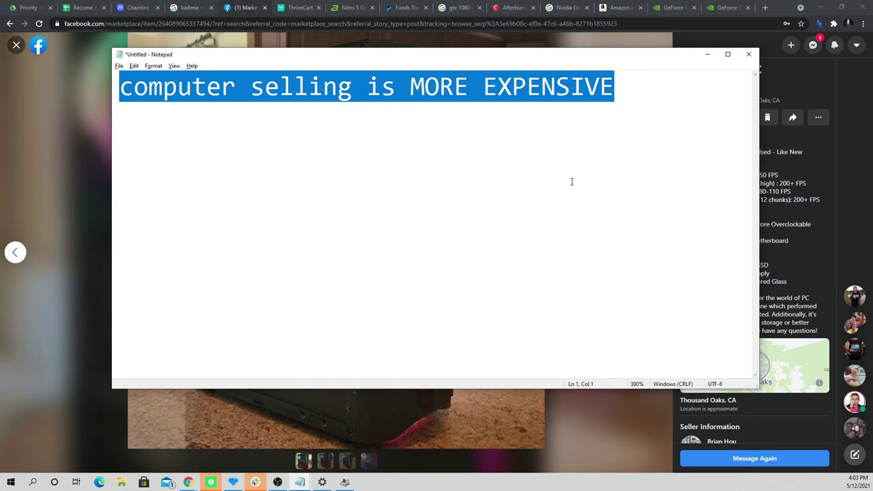
type("1080ti hybrid")
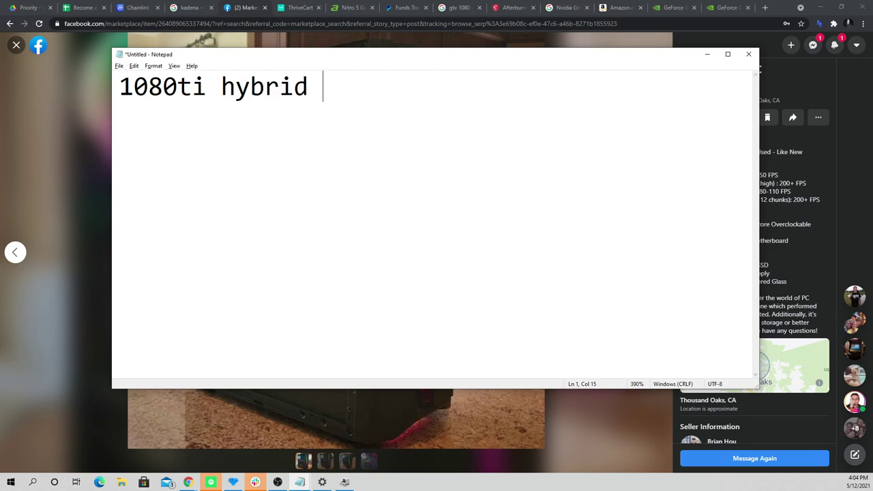
type("$1100")
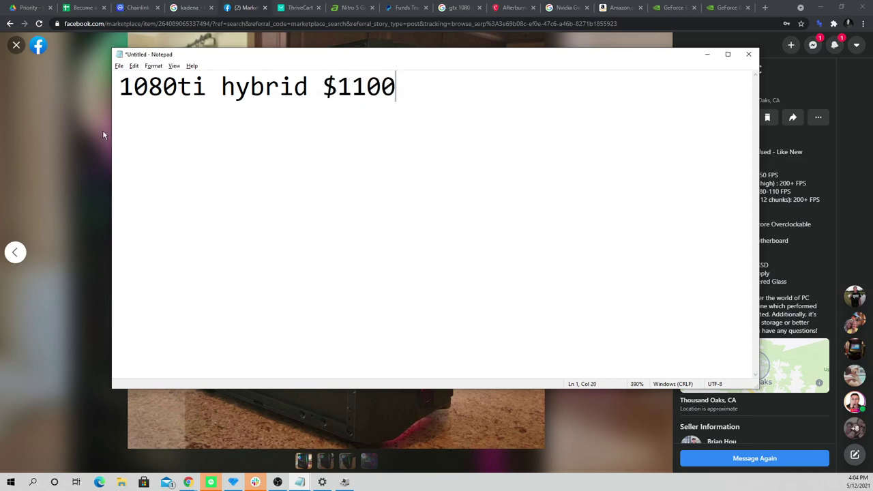
- Copy "1080ti hybrid" from the note, search Google for it in a new browser tab and examine the shop prices
left_click_drag(308, 83, 118, 85)
key("ctrl+c")
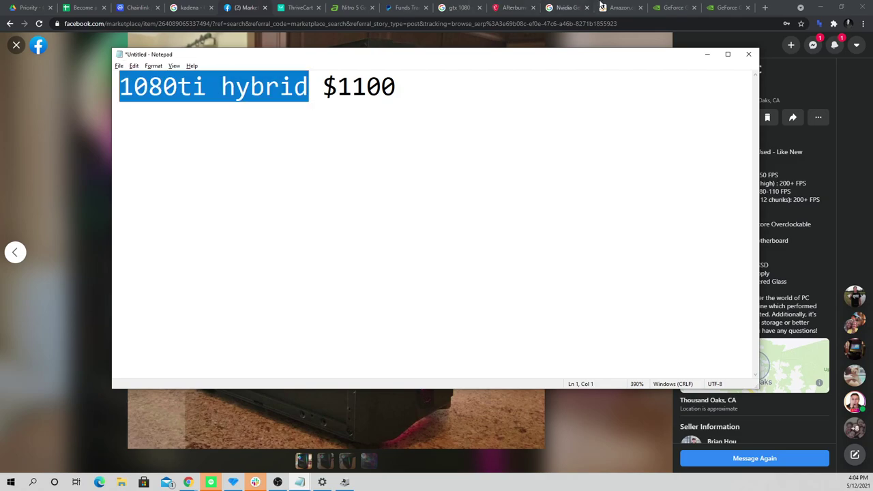
left_click(771, 4)
left_click(768, 6)
key("ctrl+v")
key("Return")
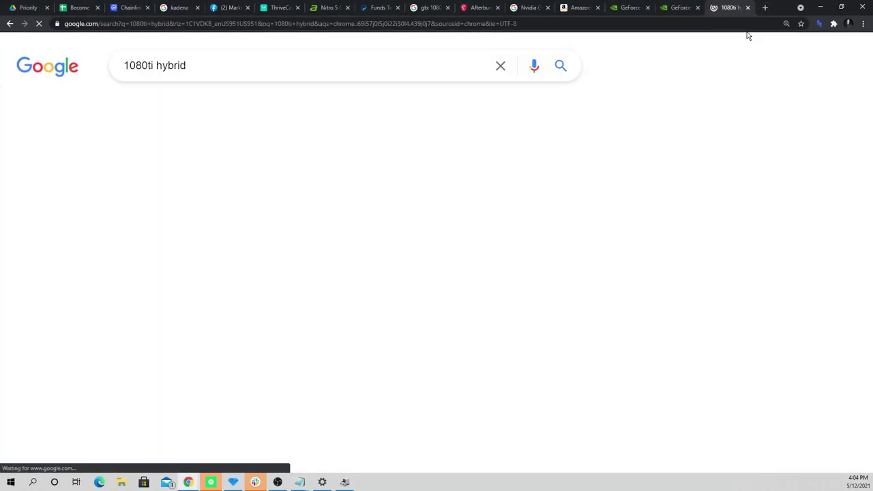
scroll(614, 221, "down", 5)
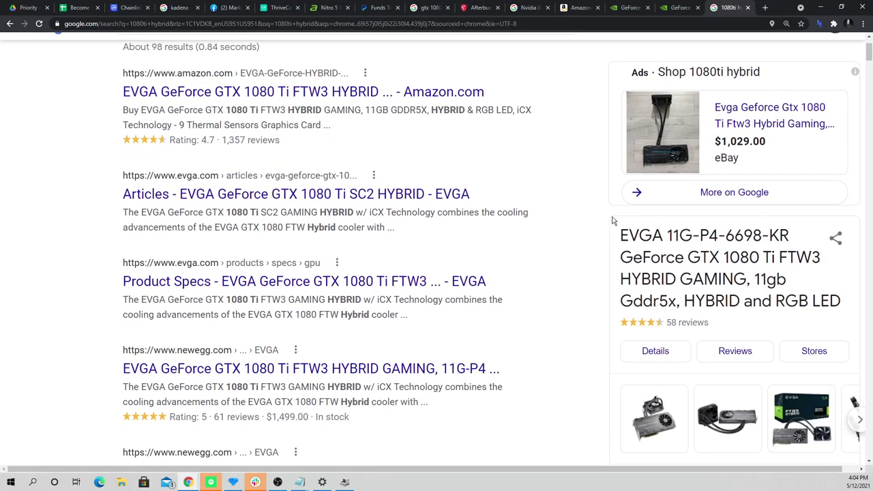
scroll(613, 225, "down", 3)
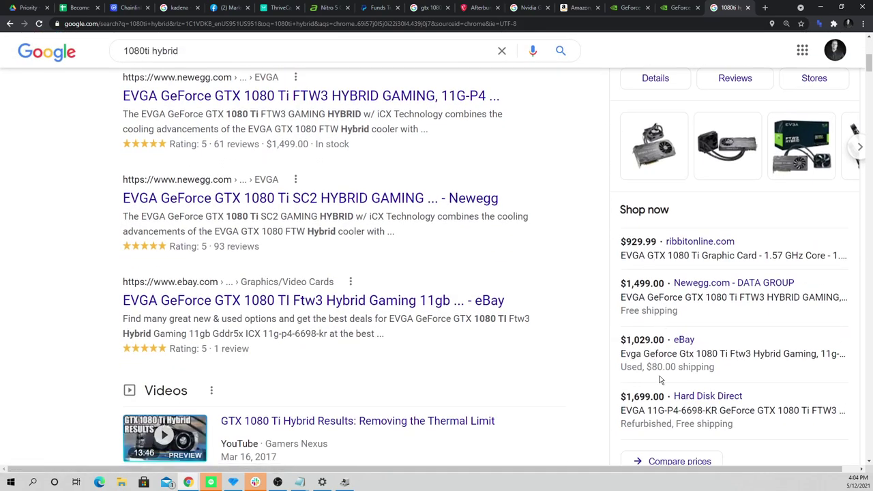
- Compare the "1080ti hybrid $1100" note with the Google shopping prices, highlighting the note's text
left_click(300, 482)
key("ctrl+a")
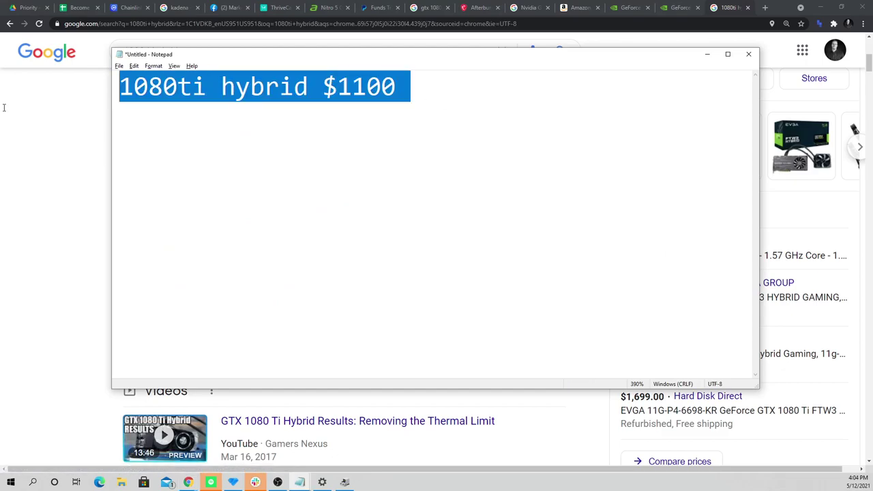
left_click(366, 152)
key("alt+Tab")
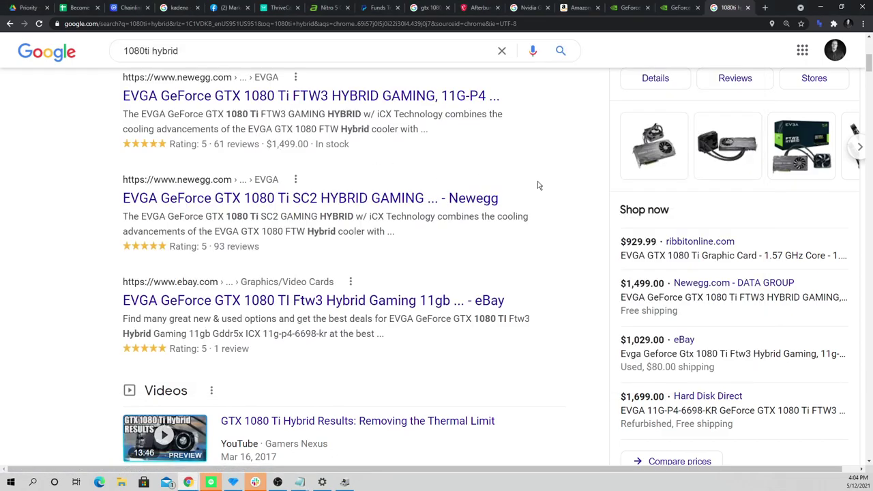
scroll(569, 198, "up", 5)
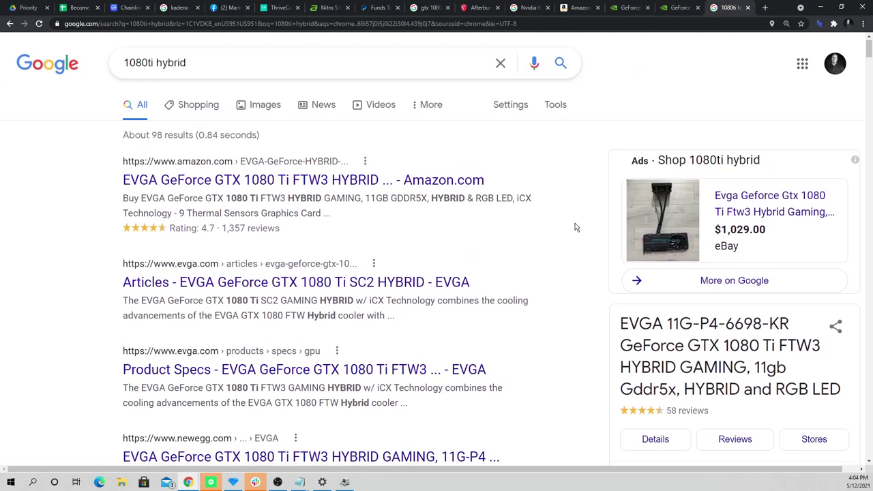
key("alt+Tab")
left_click_drag(464, 107, 54, 96)
left_click(474, 160)
key("ctrl+a")
left_click(580, 161)
key("ctrl+a")
left_click(546, 224)
left_click(78, 294)
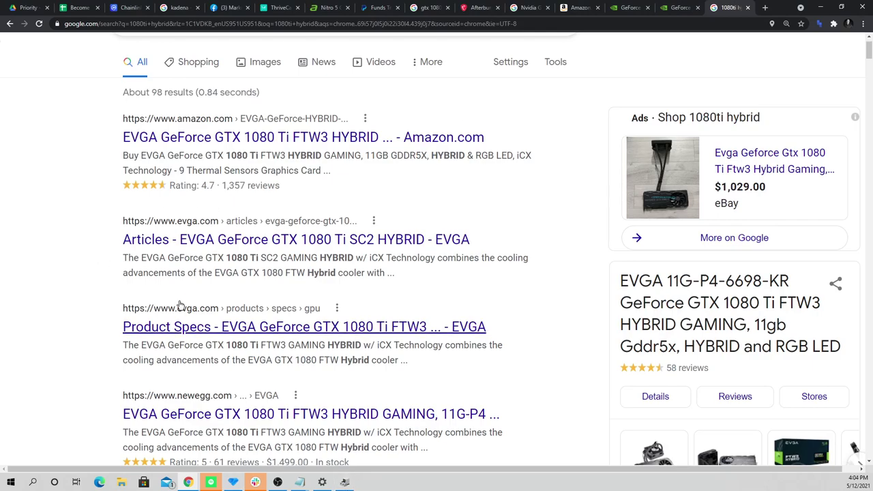
- Switch to the Notepad steps list, complete Step 3 with "go to facebook marketplace" and reposition the note window
key("alt+Tab")
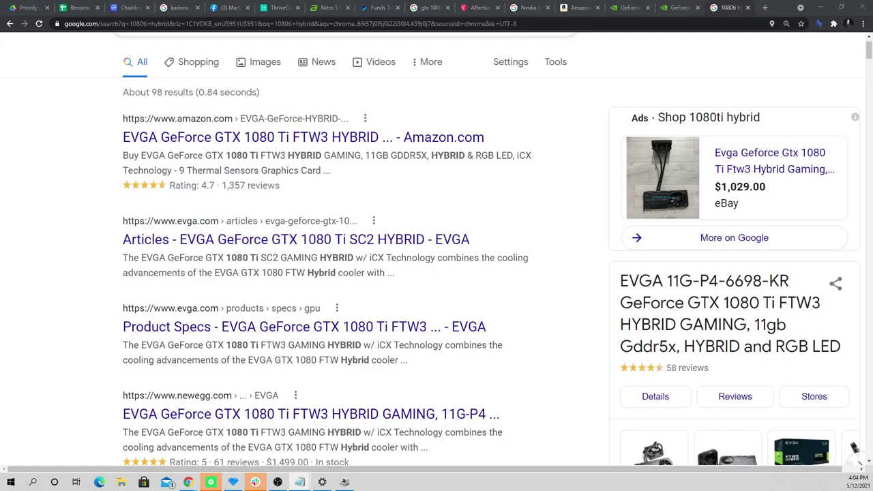
key("alt+Tab")
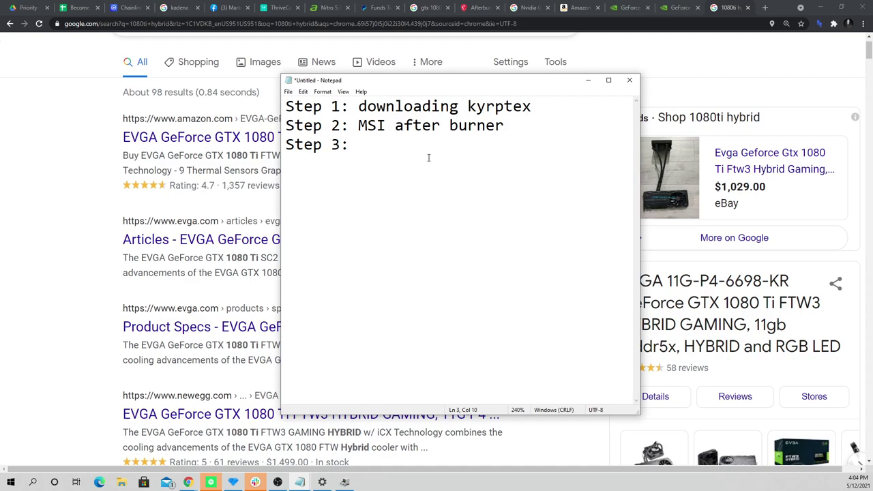
key("BackSpace")
type("go to facenb")
key("BackSpace")
type("o")
key("BackSpace")
key("BackSpace")
type("book marketplace")
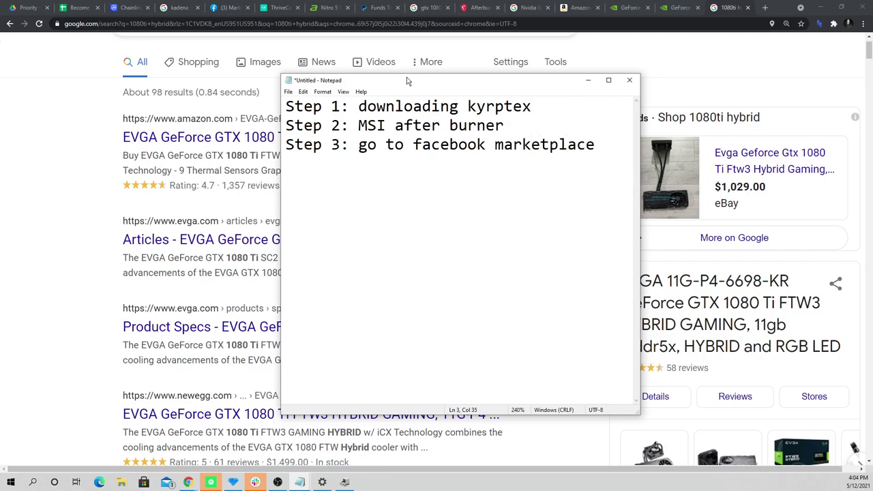
left_click_drag(409, 82, 463, 94)
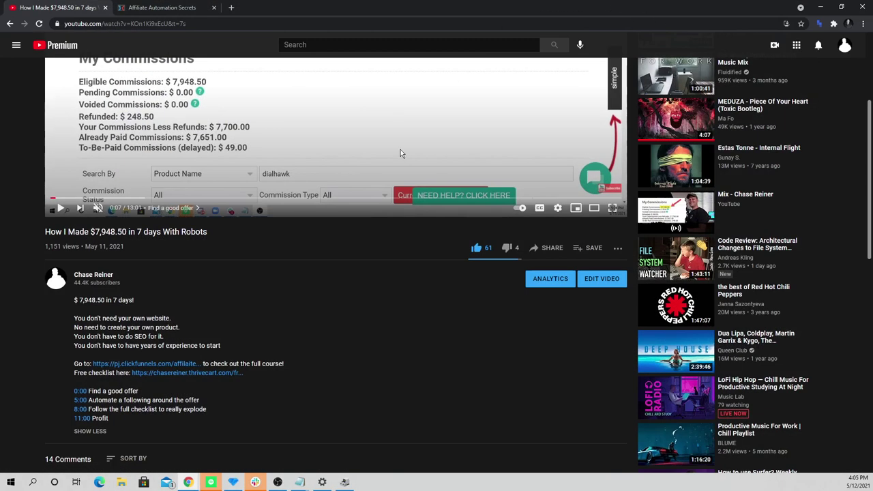
- Open the full course link from the YouTube video's description and adjust the page's zoom for reading
left_click(190, 364)
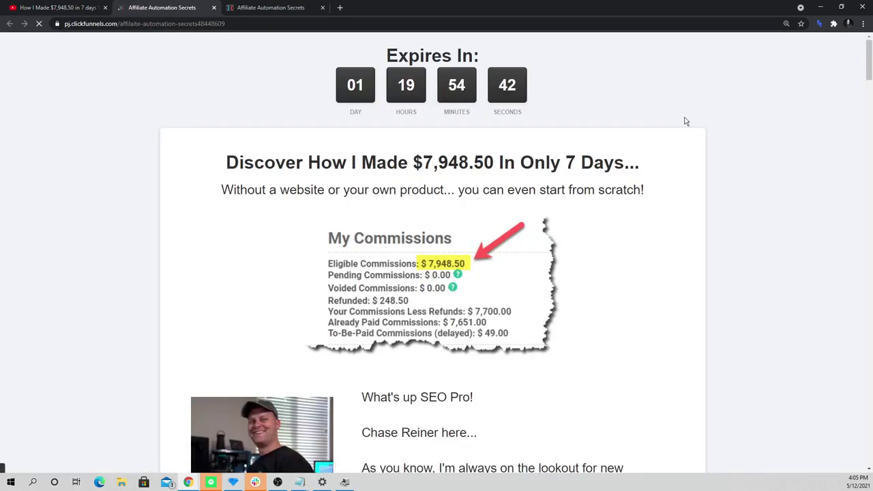
key("ctrl+plus")
key("ctrl+plus")
key("ctrl+plus")
scroll(463, 176, "down", 2)
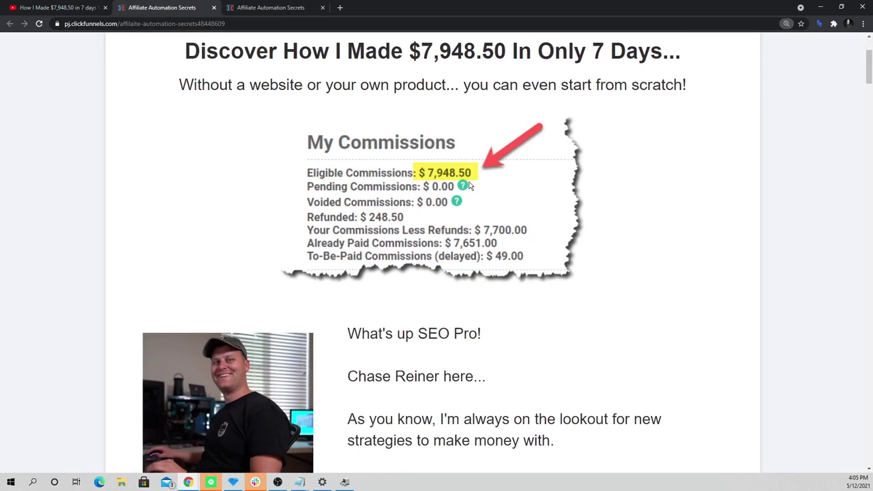
key("ctrl+minus")
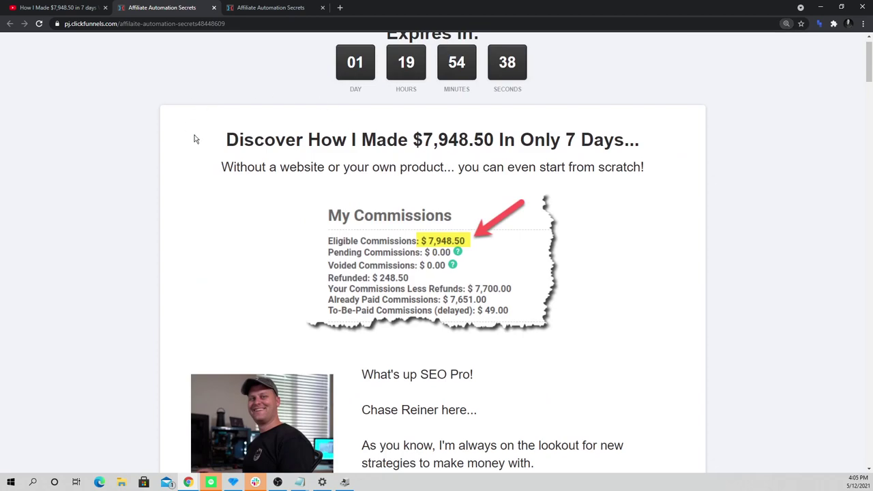
- Examine the Affiliate Automation Secrets page from its headline through the training steps to the $1 deal, highlighting the headline text
left_click_drag(195, 138, 634, 200)
left_click(636, 205)
left_click_drag(422, 147, 494, 141)
left_click(581, 238)
scroll(565, 220, "up", 1)
scroll(565, 232, "down", 10)
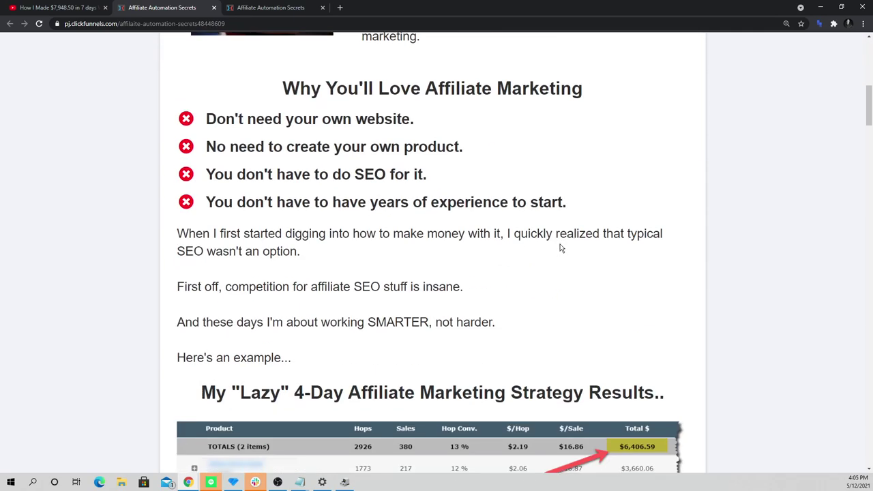
scroll(565, 249, "down", 20)
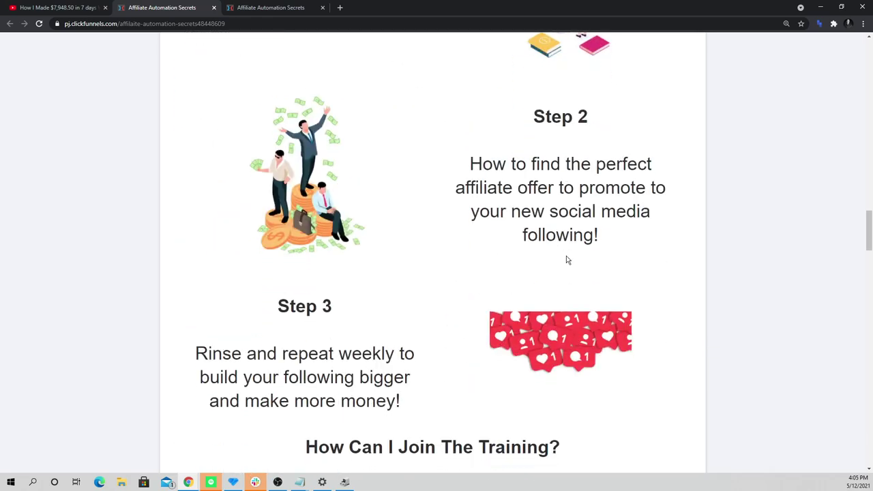
scroll(564, 266, "down", 10)
scroll(491, 245, "up", 2)
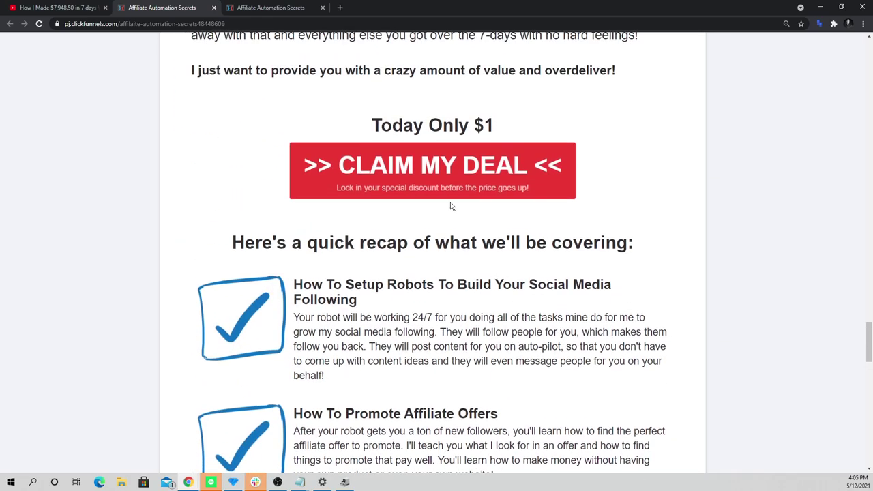
scroll(614, 272, "up", 20)
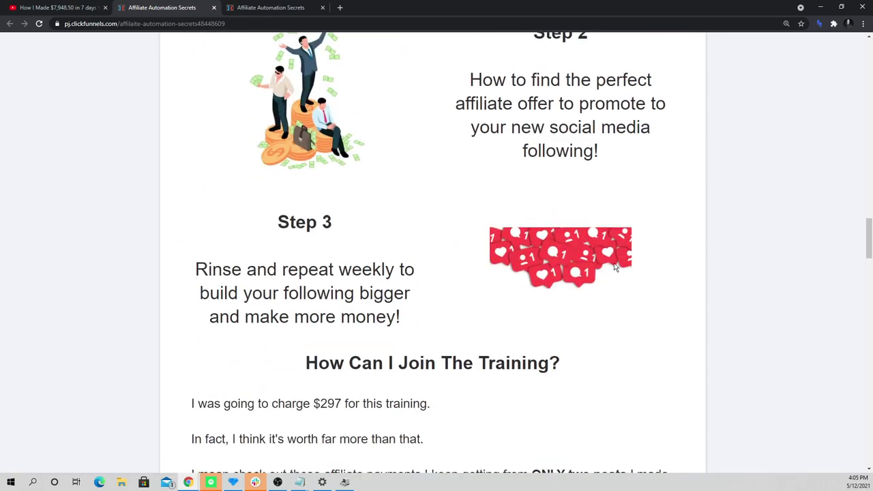
scroll(565, 146, "up", 15)
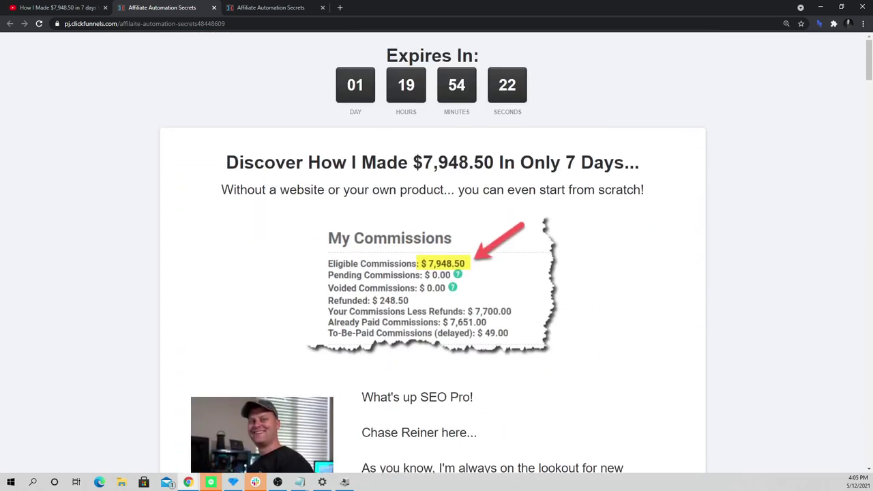